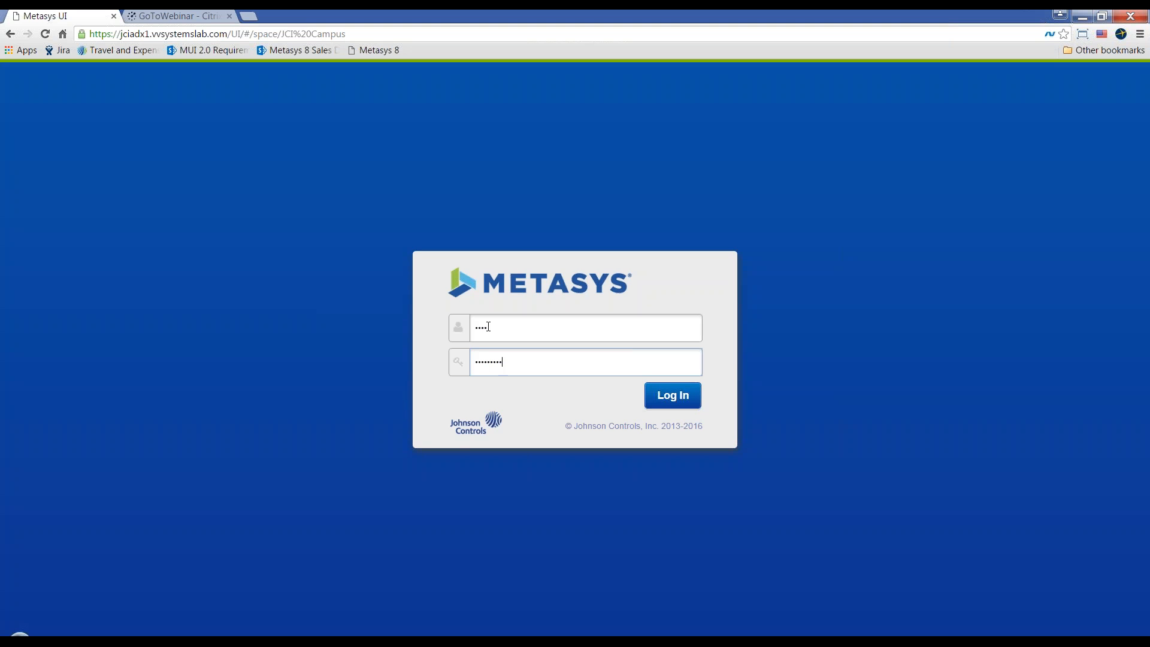
Step: Log in to Metasys, open the Main Hospital space, and go to its first-floor graphic
key("Return")
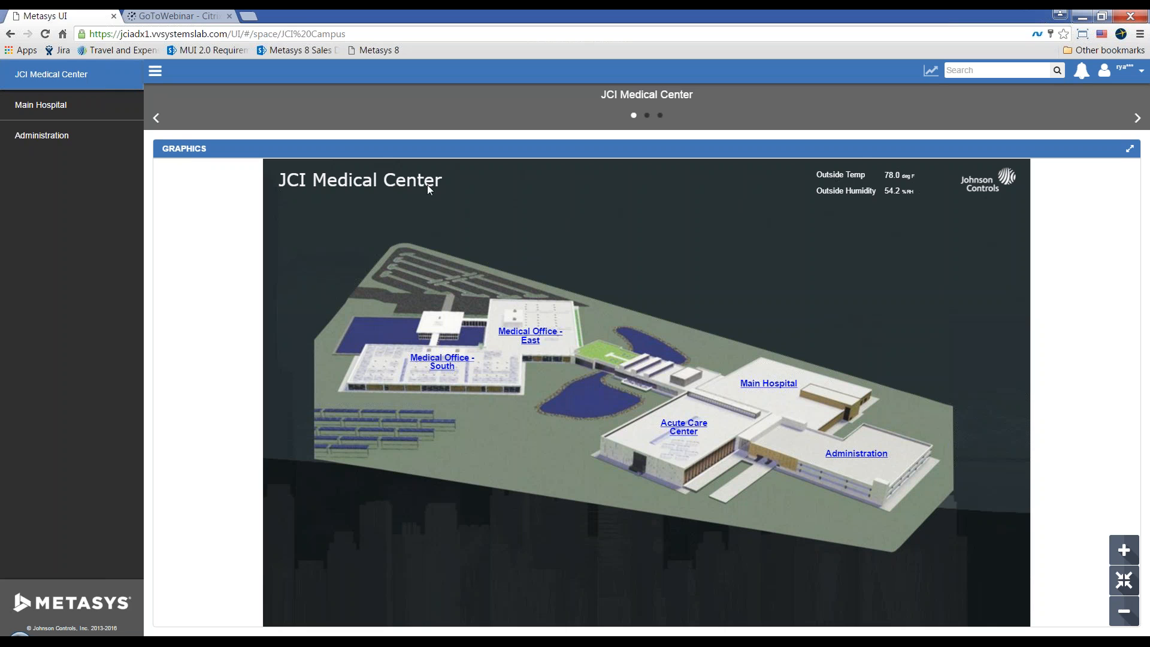
left_click(109, 111)
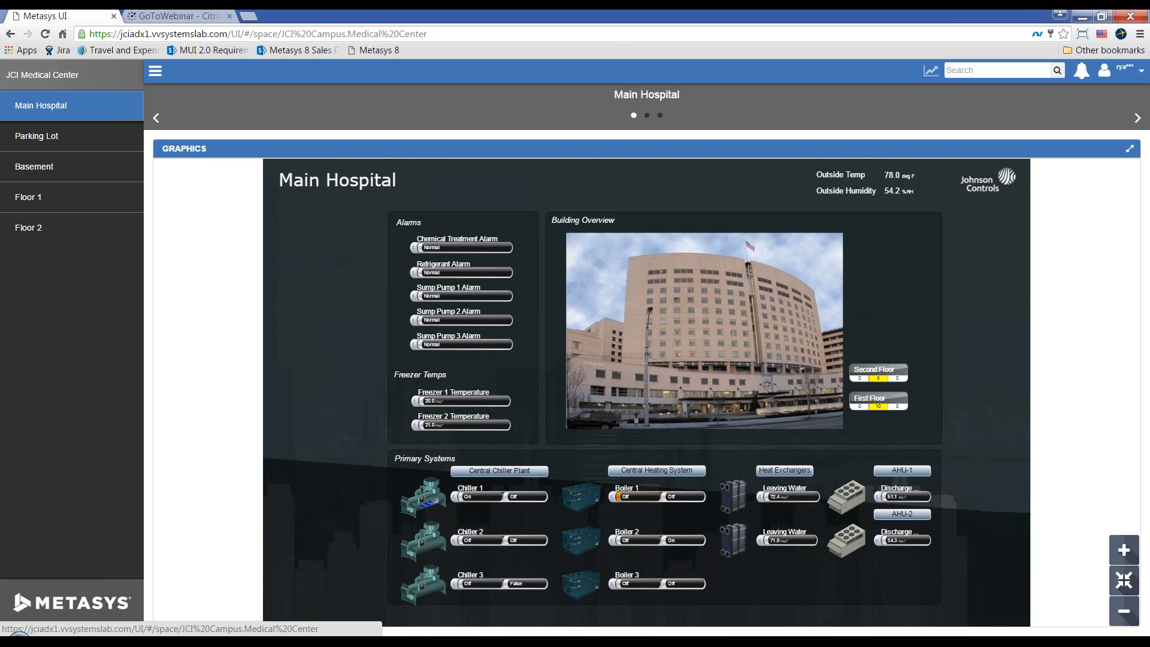
left_click(866, 402)
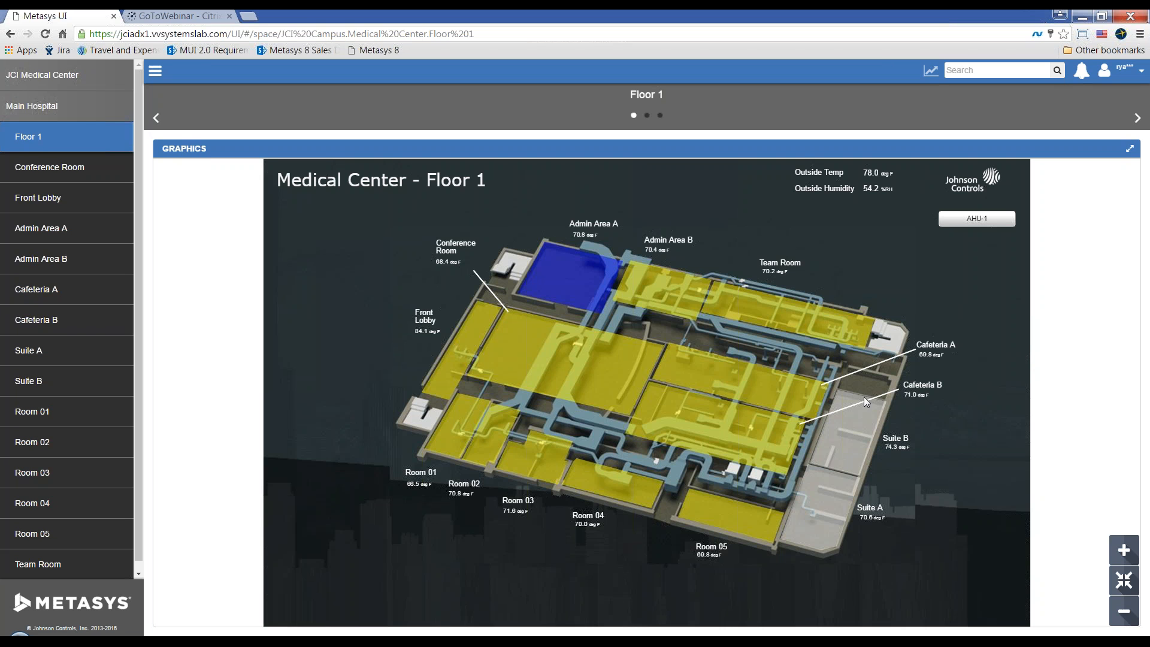
Step: Return to the JCI Medical Center dashboard and examine the enlarged Potential Problem Areas list with its filter options
left_click(98, 86)
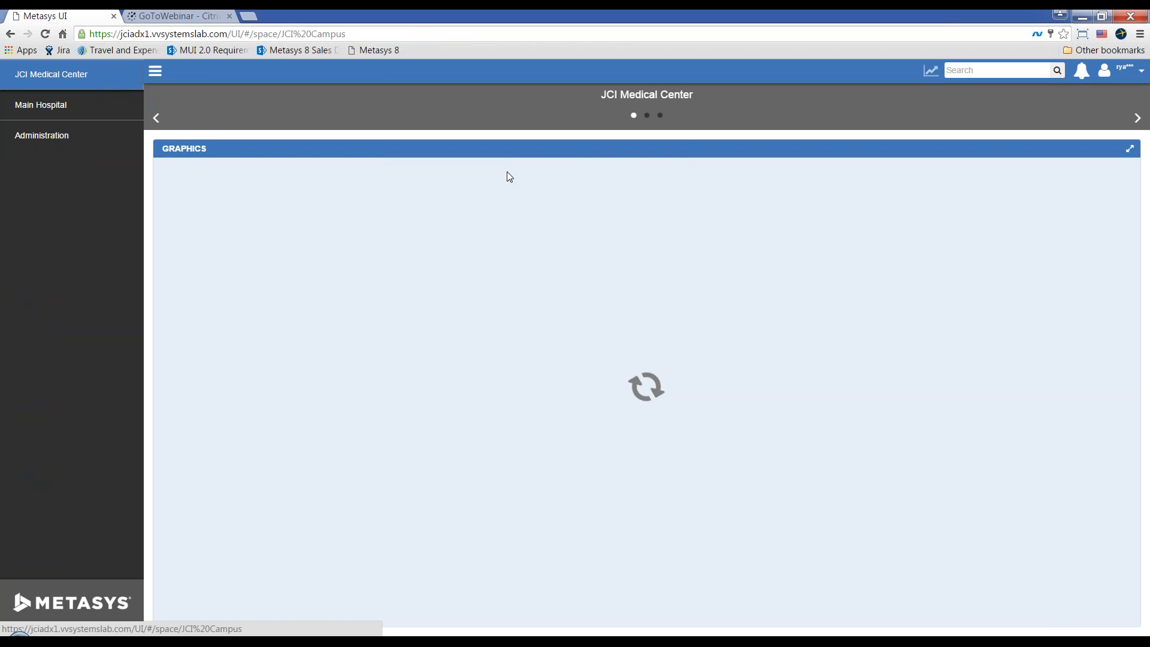
left_click(648, 115)
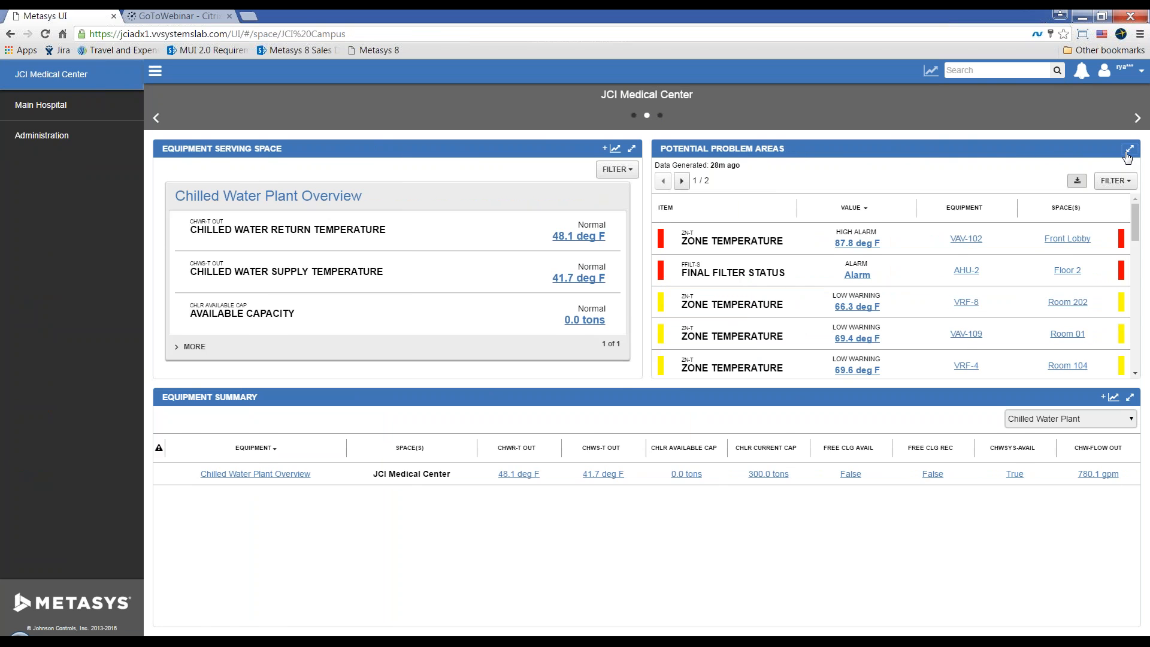
left_click(1129, 150)
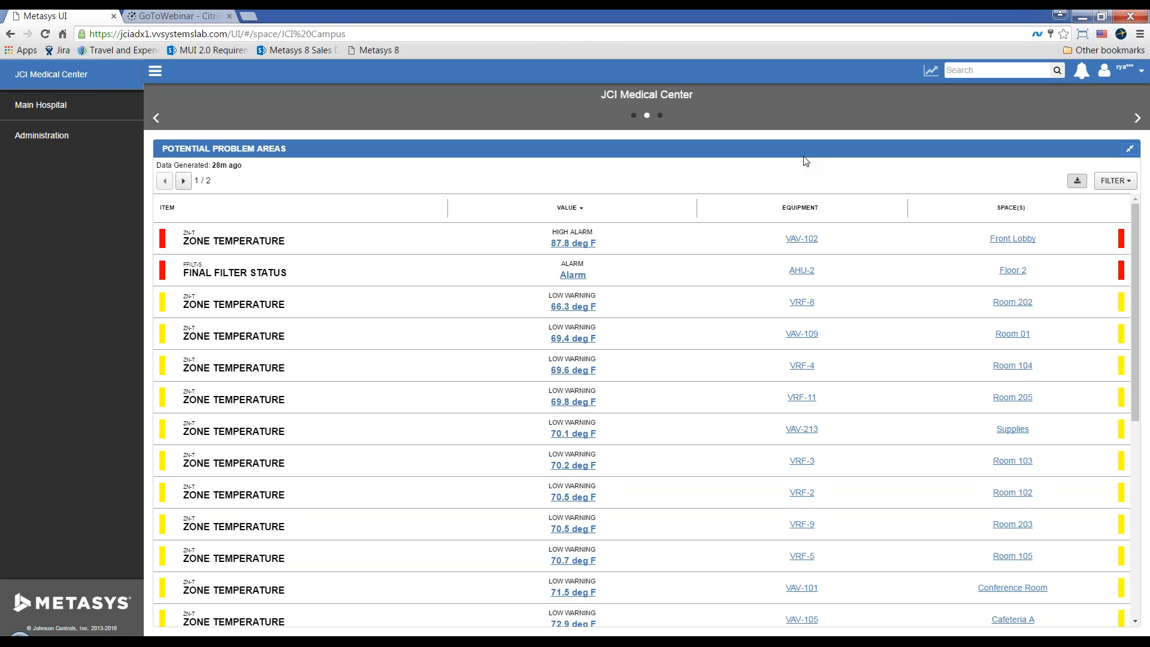
left_click(1117, 182)
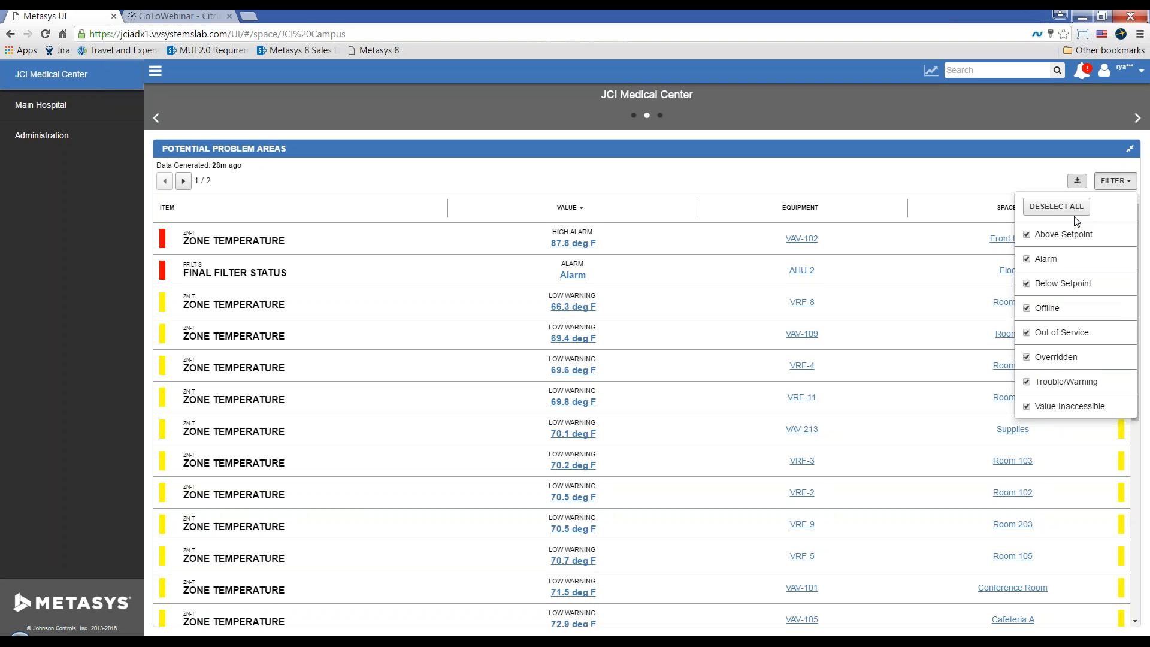
left_click(1129, 150)
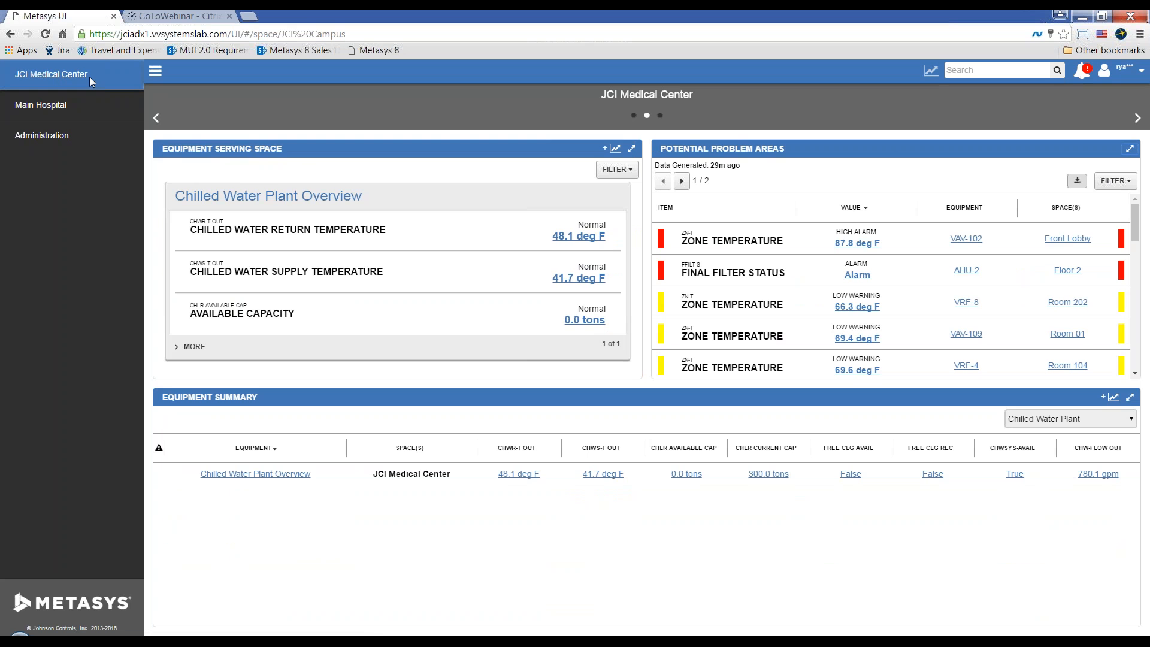
Step: Go to Floor 1 of the Main Hospital and show its equipment dashboard
left_click(100, 110)
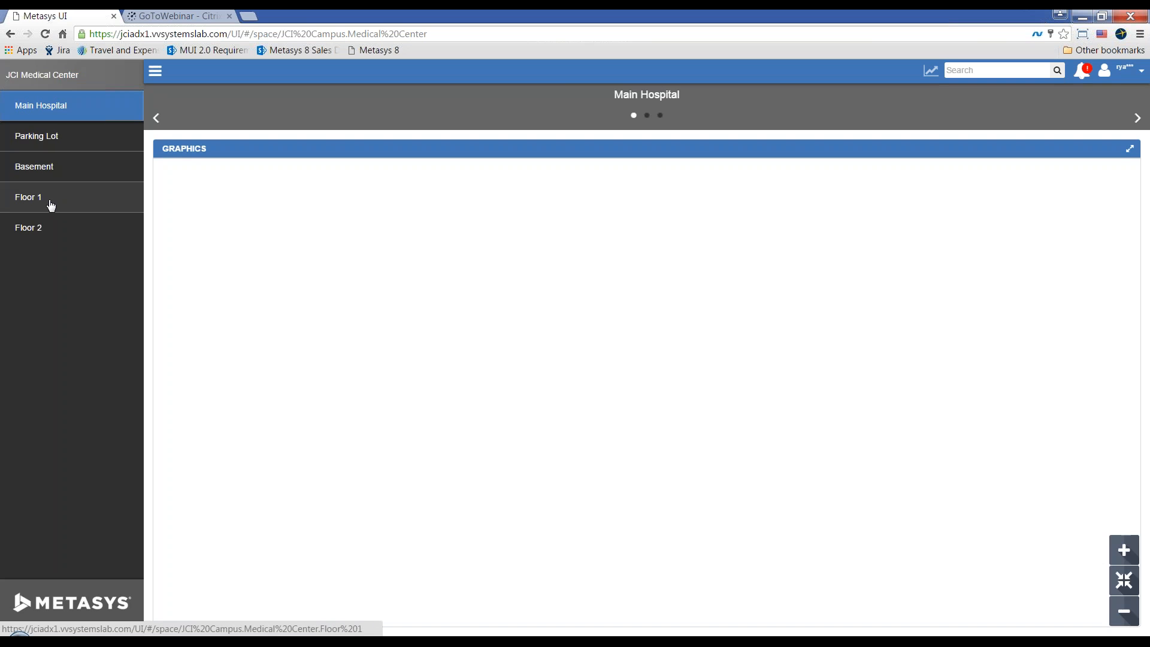
left_click(51, 206)
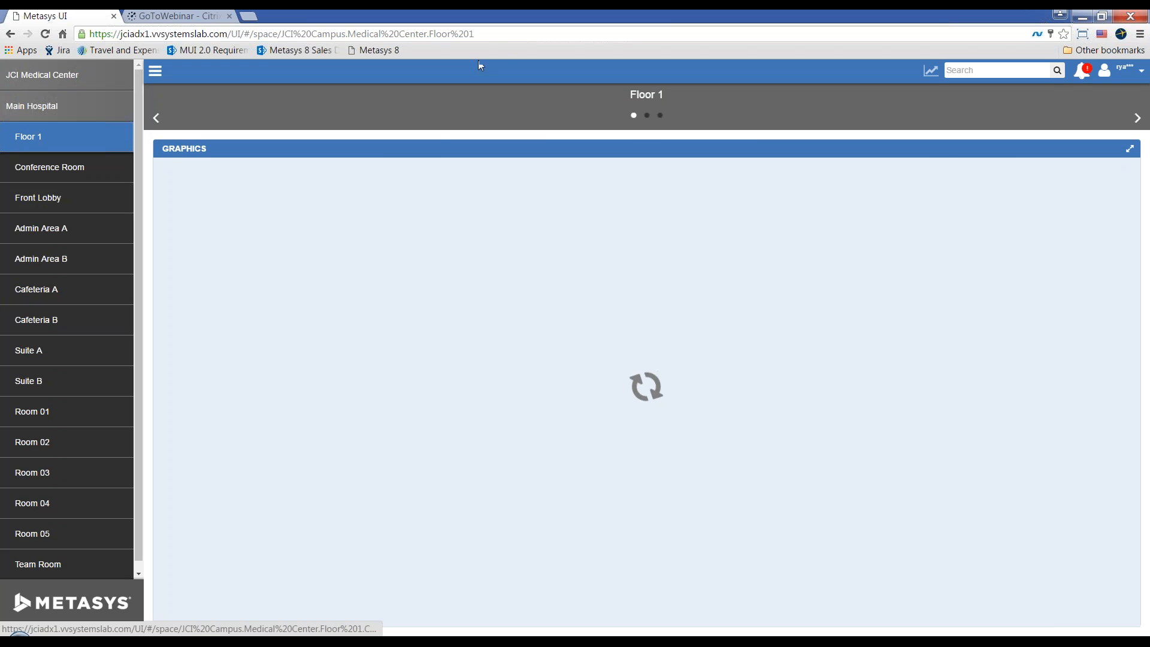
left_click(647, 116)
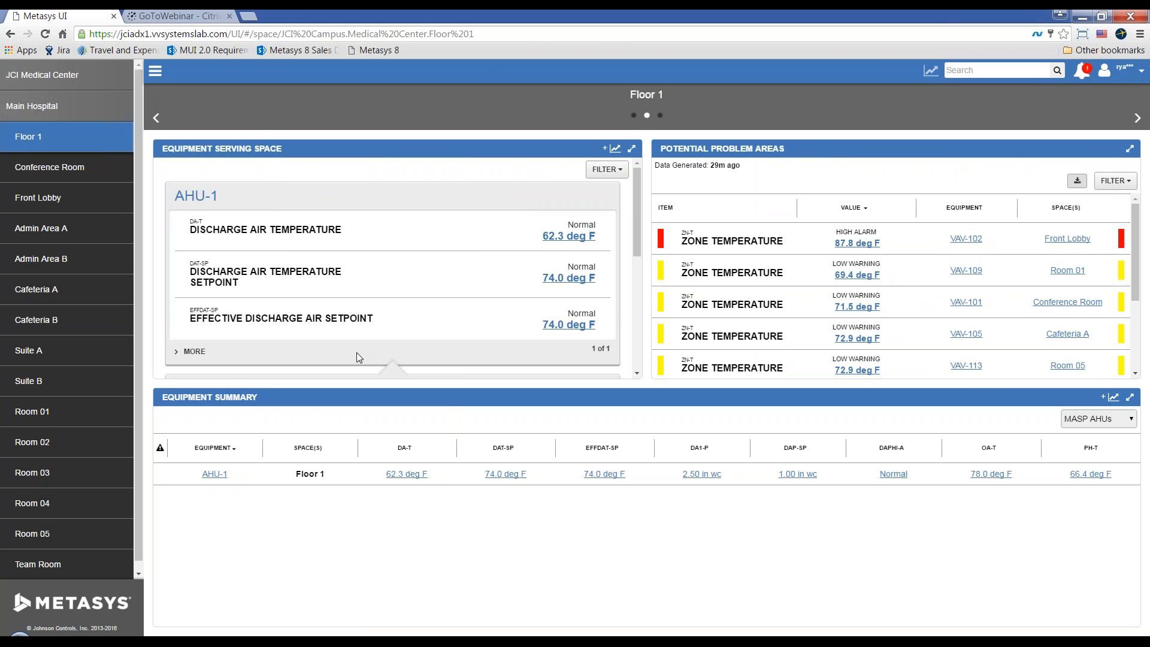
Step: Show VAV Boxes in an enlarged Equipment Summary and sort them by zone temperature (ZN-T), lowest first
left_click(1085, 422)
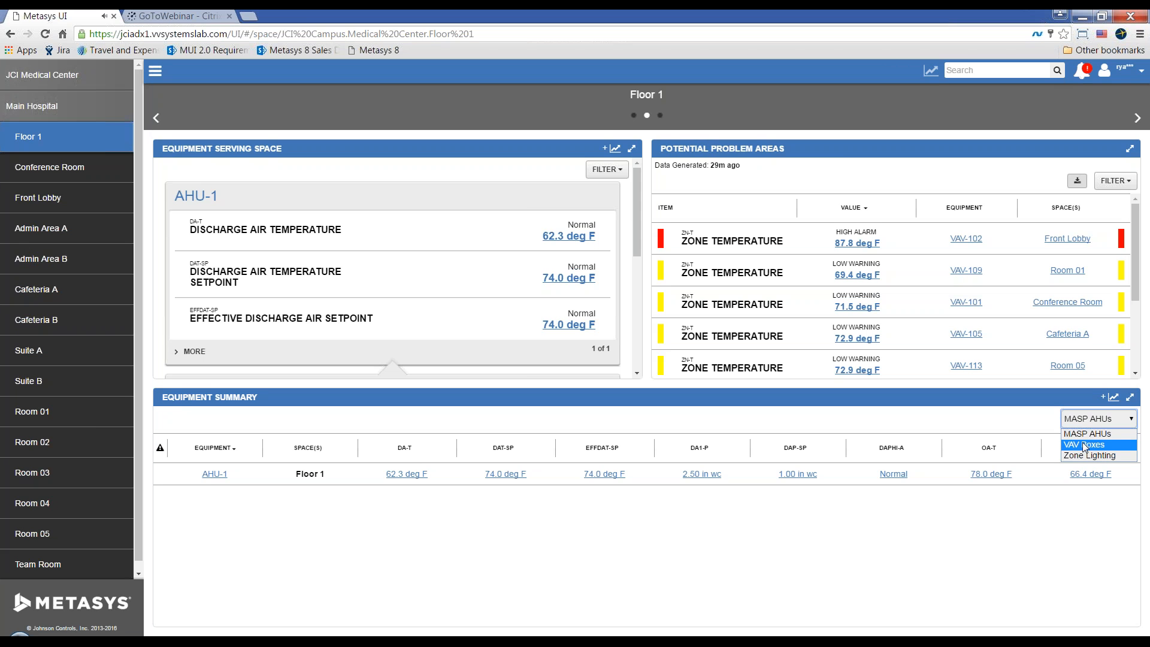
left_click(1084, 445)
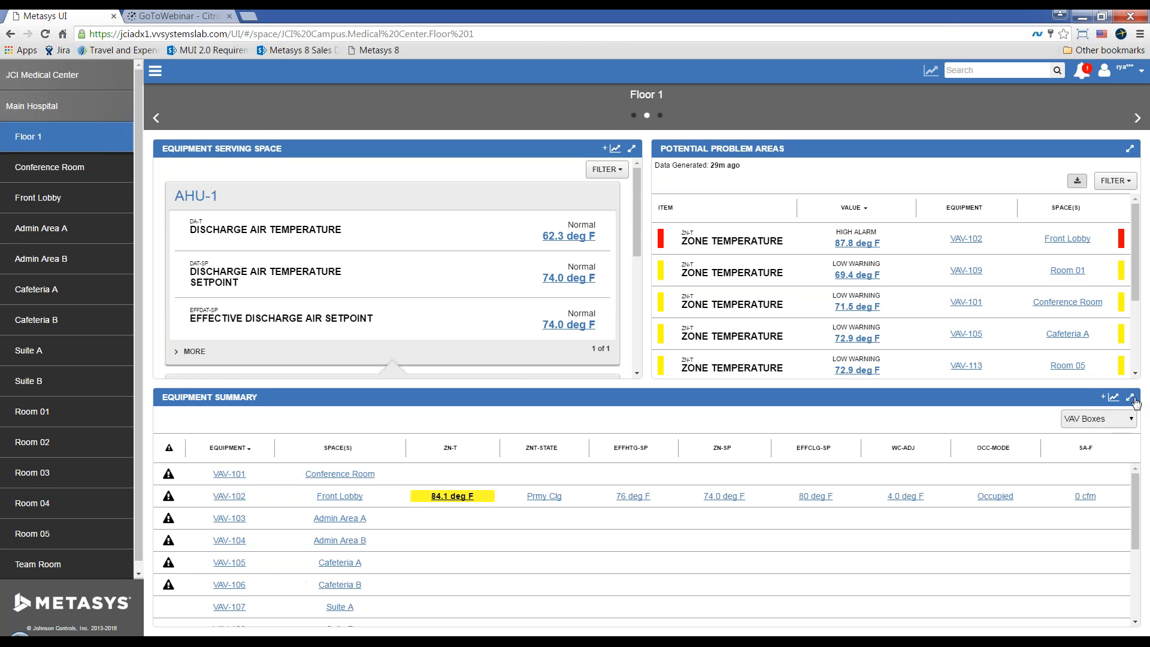
left_click(1131, 398)
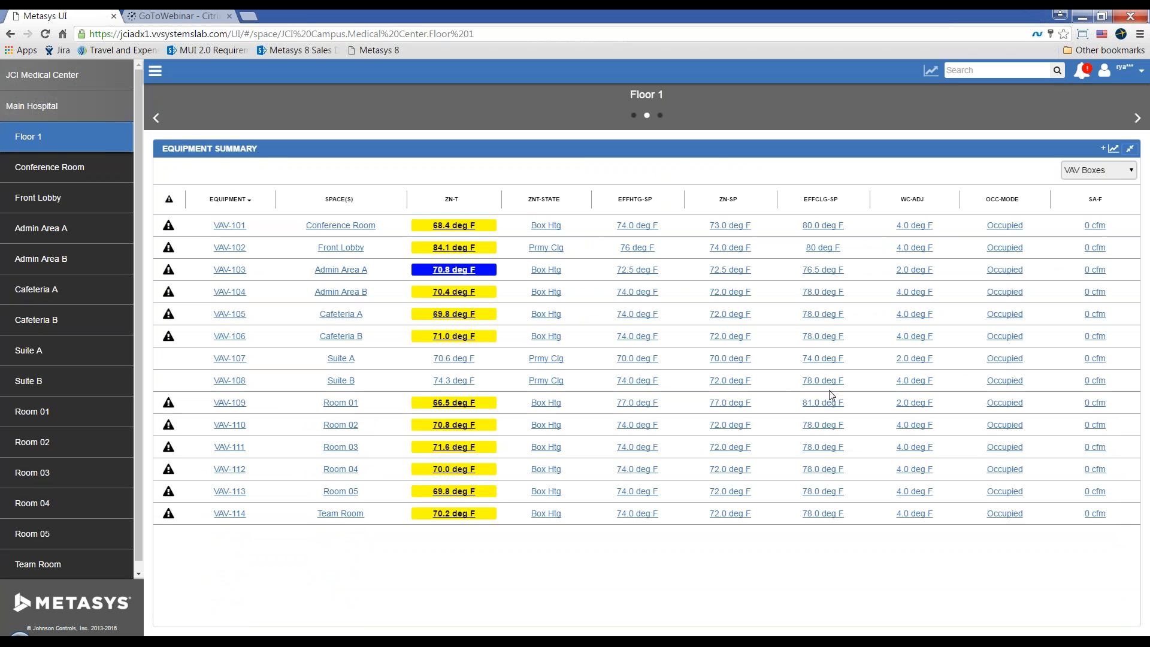
left_click(451, 199)
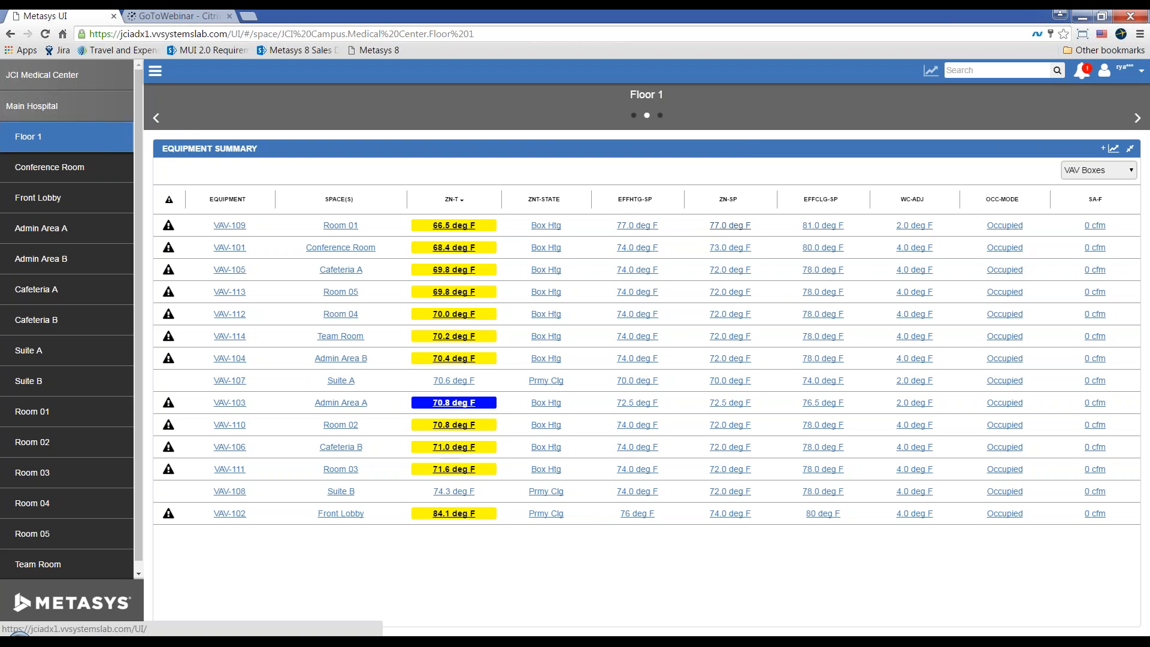
Step: Try the Override command for the zone setpoint of VAV-109 in Room 01, and cancel without saving
left_click(730, 226)
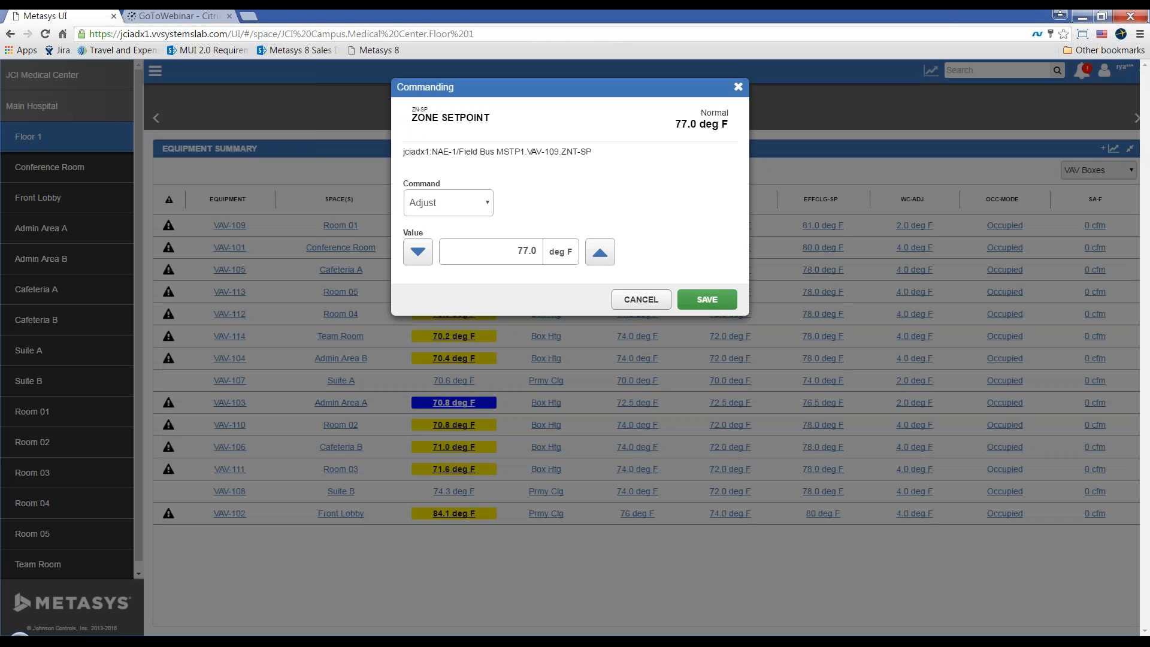
left_click(489, 204)
left_click(479, 234)
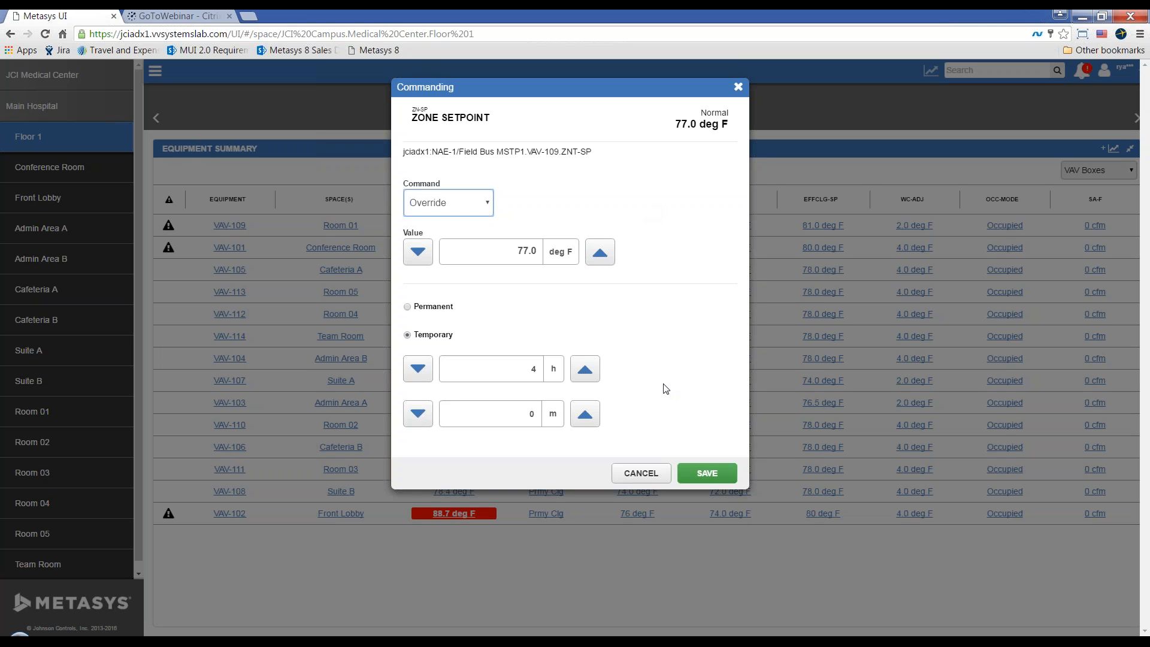
left_click(639, 473)
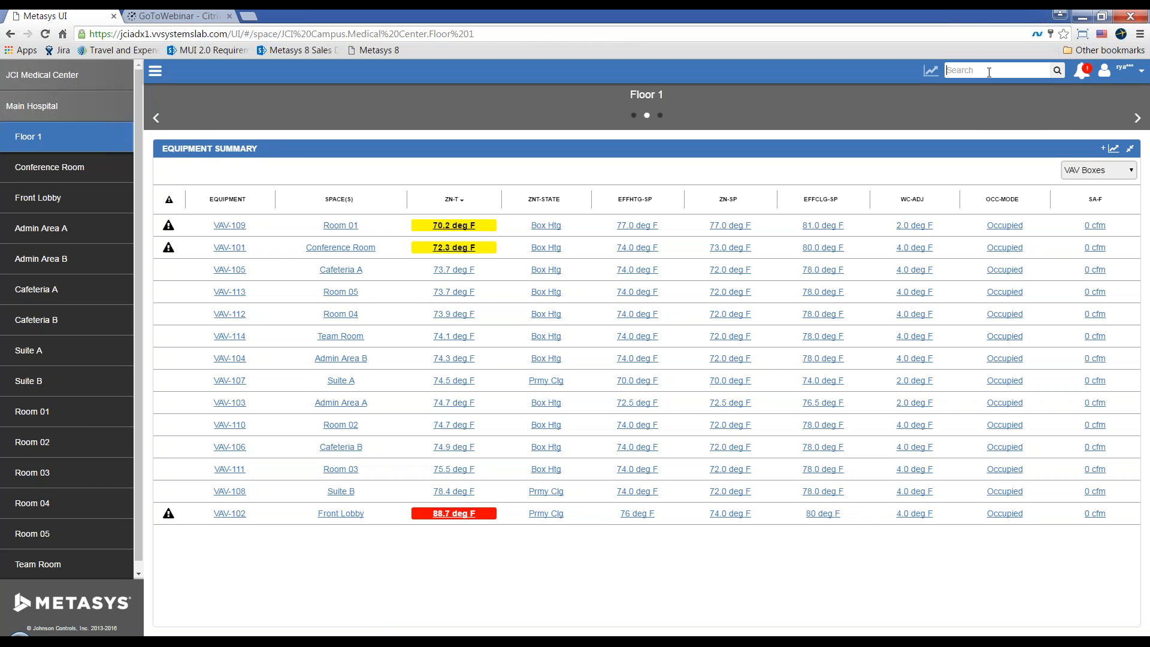
Step: Search for "room 02" and open the Room 02 space on Floor 1
type("room ")
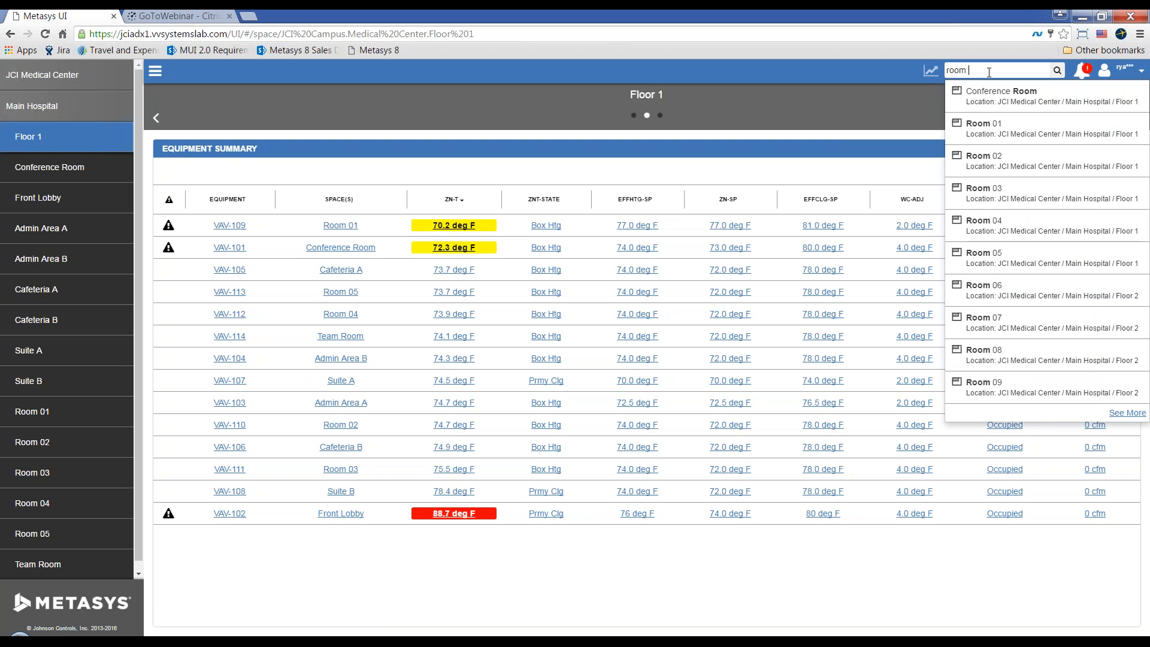
type("02")
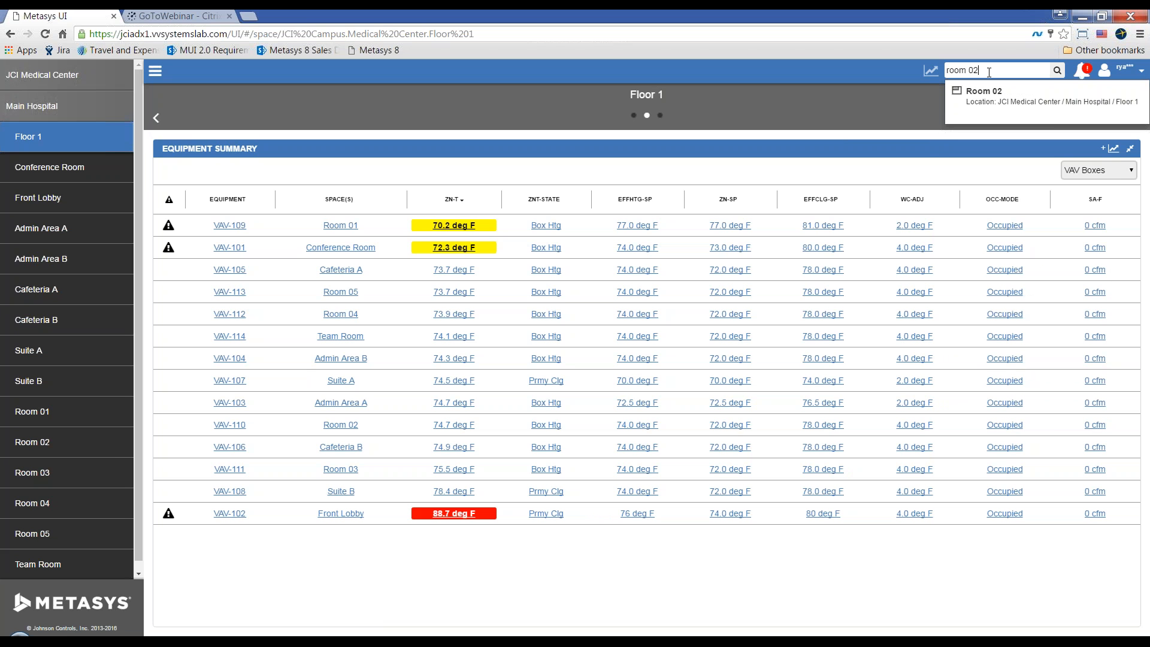
left_click(987, 102)
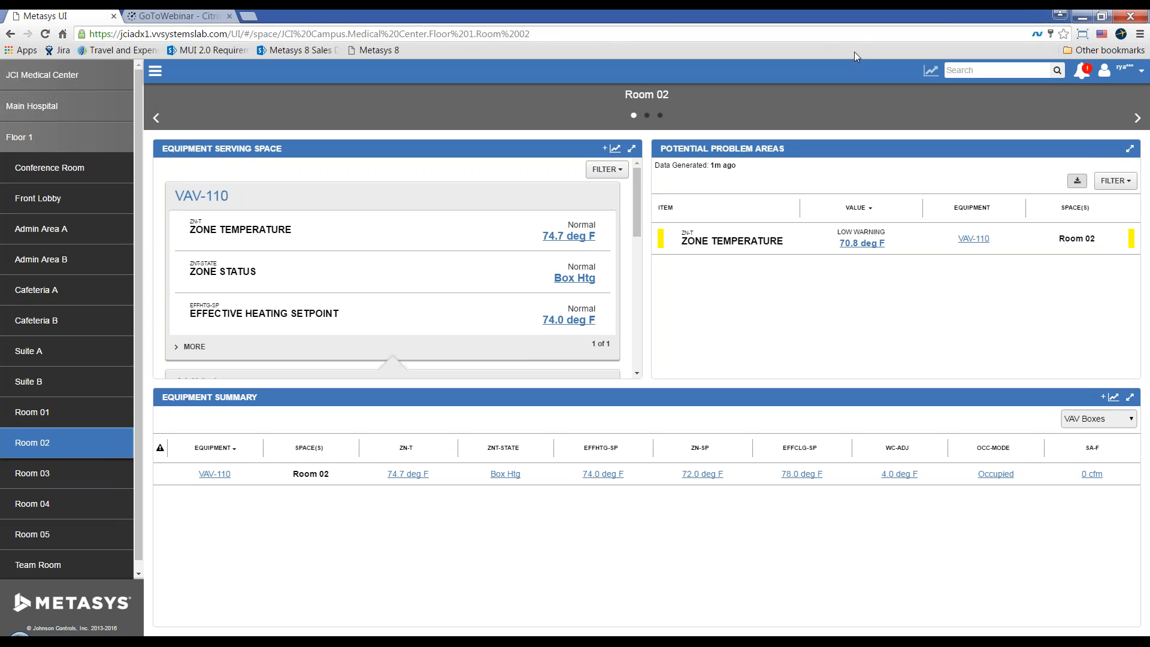
Step: Enlarge Room 02's Equipment Serving Space widget and review the chain of equipment from VAV-110 to the water plants
left_click(632, 149)
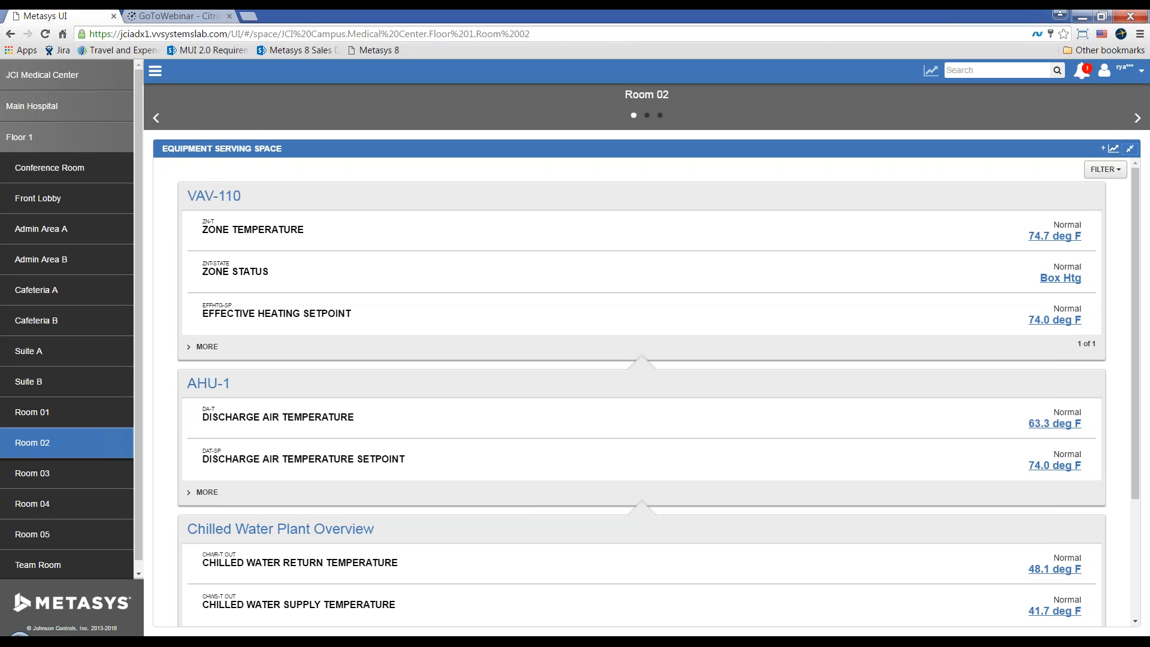
scroll(577, 223, "down", 1)
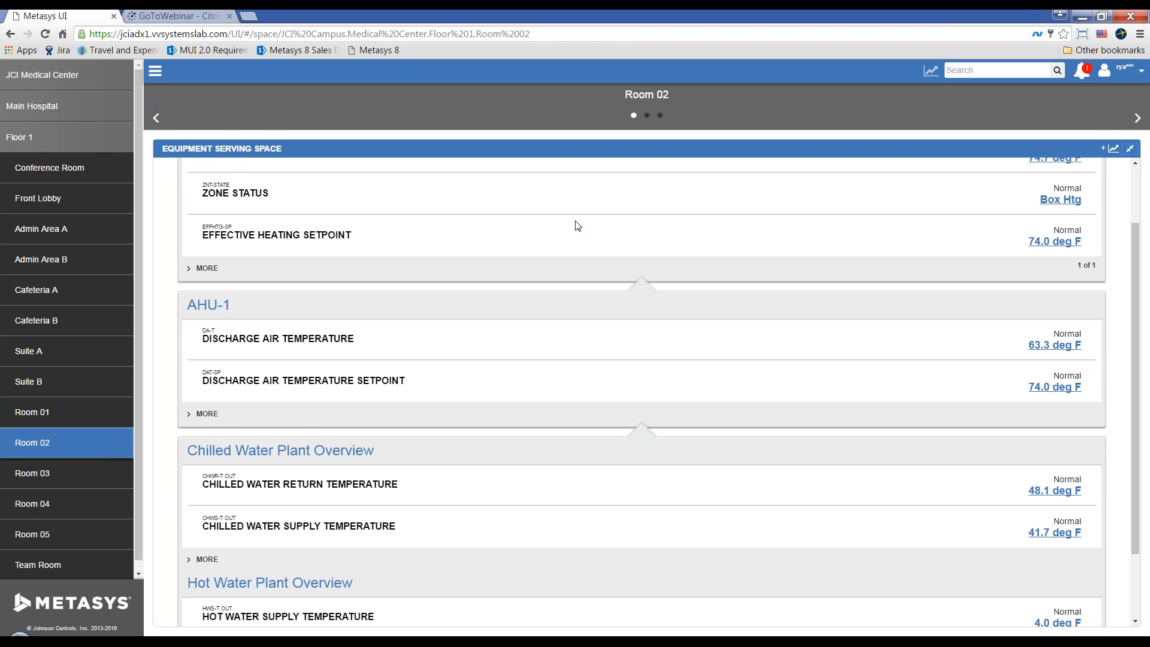
scroll(557, 378, "down", 1)
scroll(557, 378, "up", 2)
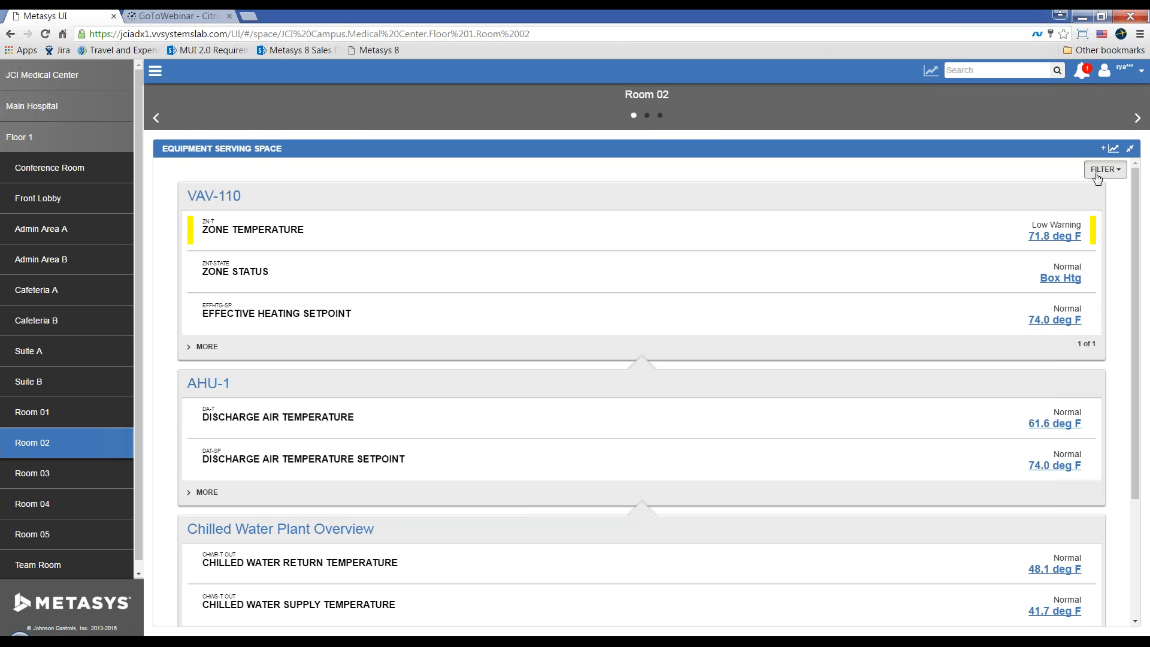
Step: Filter the Equipment Serving Space widget to show only Zone Lighting, leaving VAV Boxes out
left_click(1097, 173)
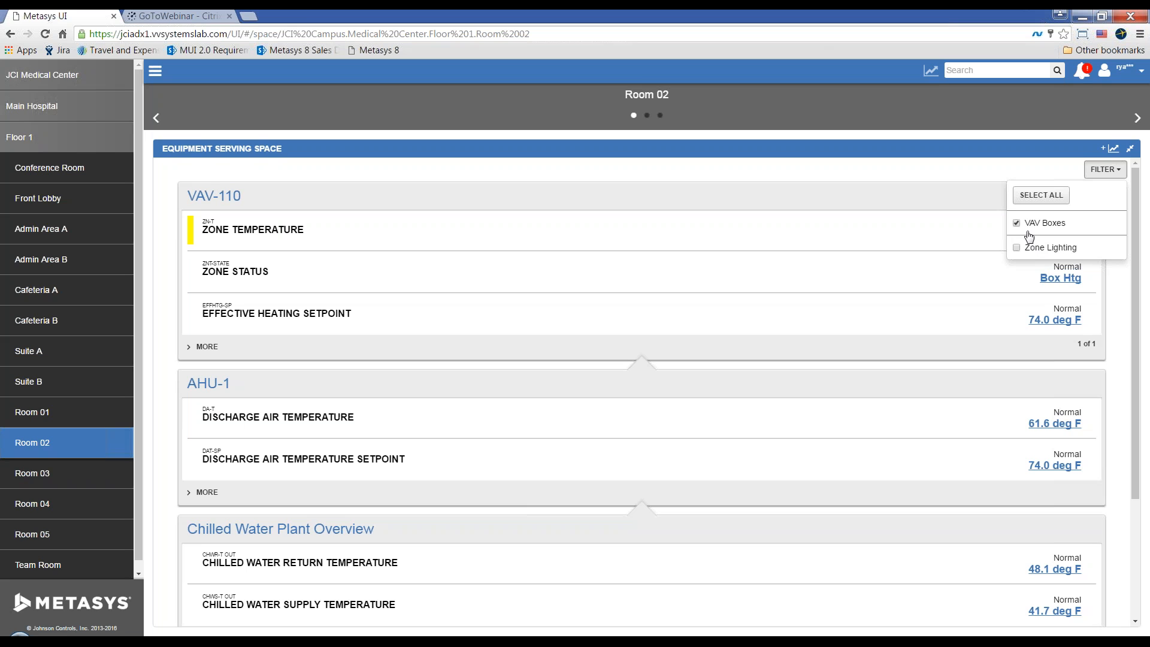
left_click(1017, 248)
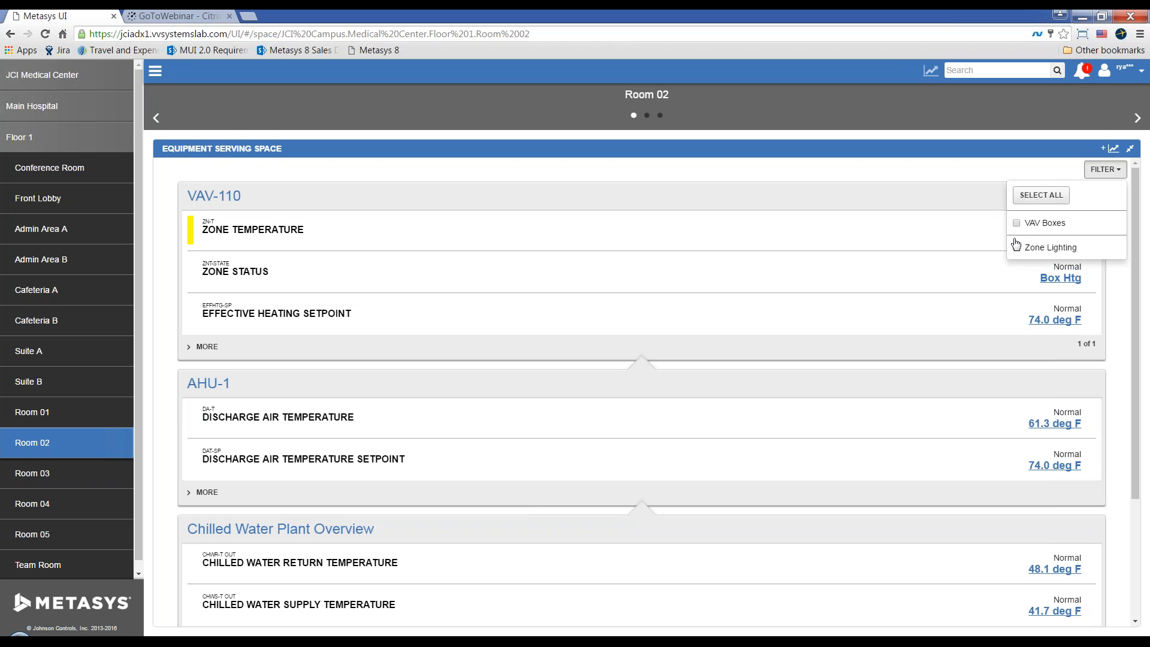
left_click(906, 178)
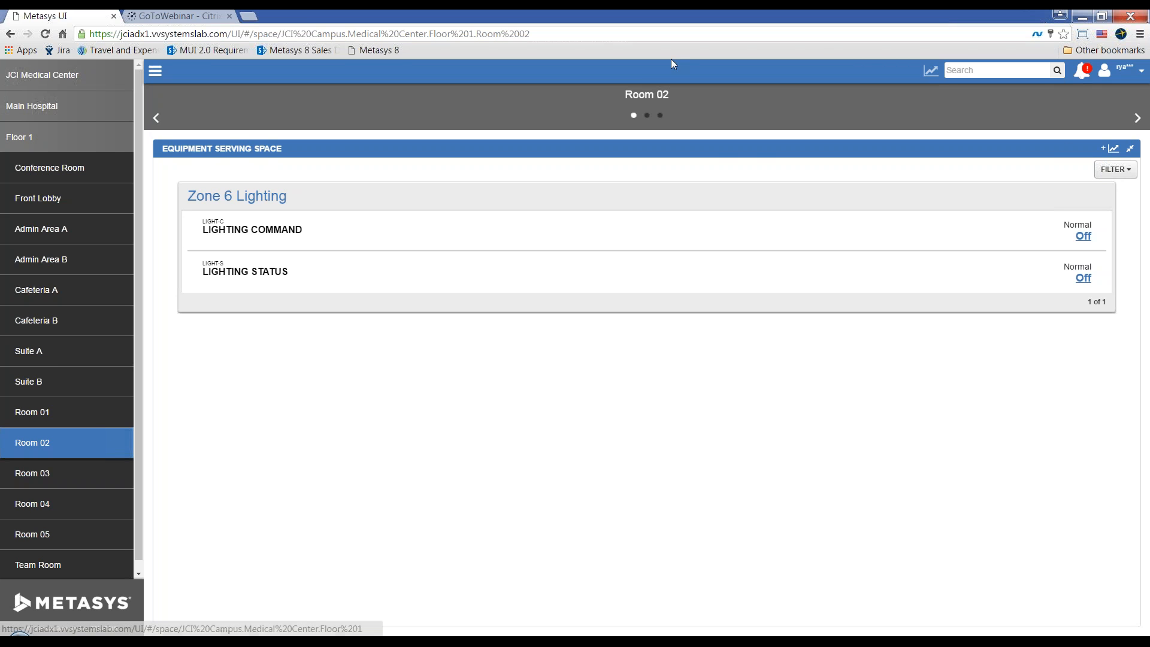
Step: Search for "ahu" and open the AHU-1 equipment page
left_click(953, 70)
type("ab")
type("u")
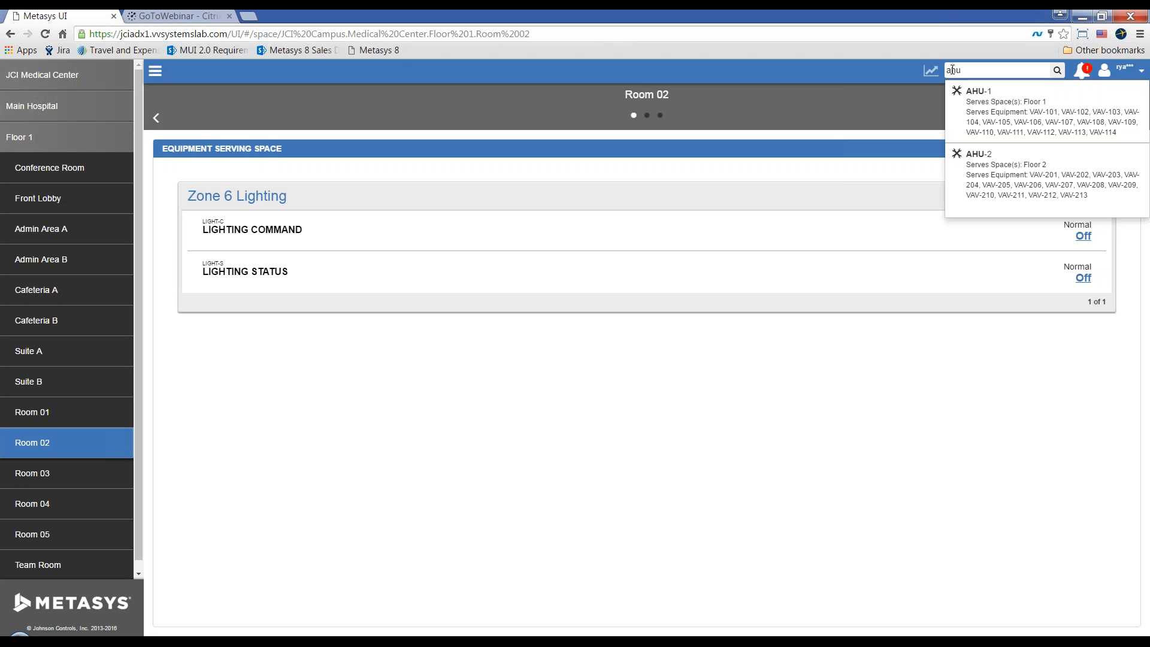
left_click(979, 102)
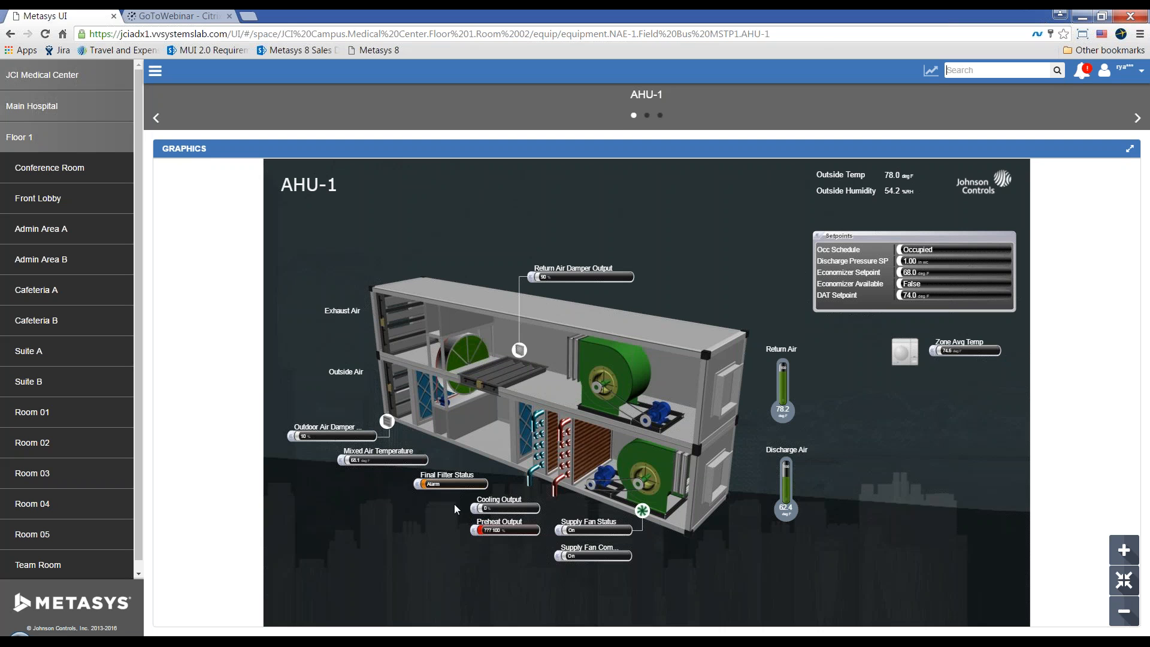
Step: Show AHU-1's equipment dashboard and enlarge its Trend chart
left_click(648, 116)
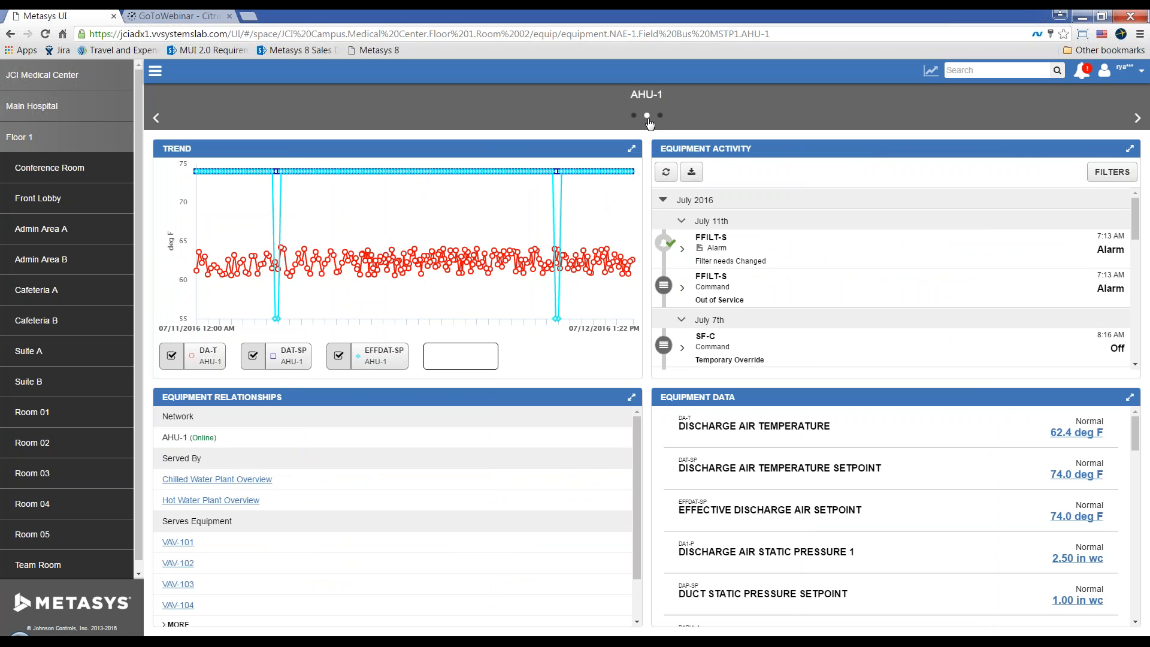
left_click(632, 149)
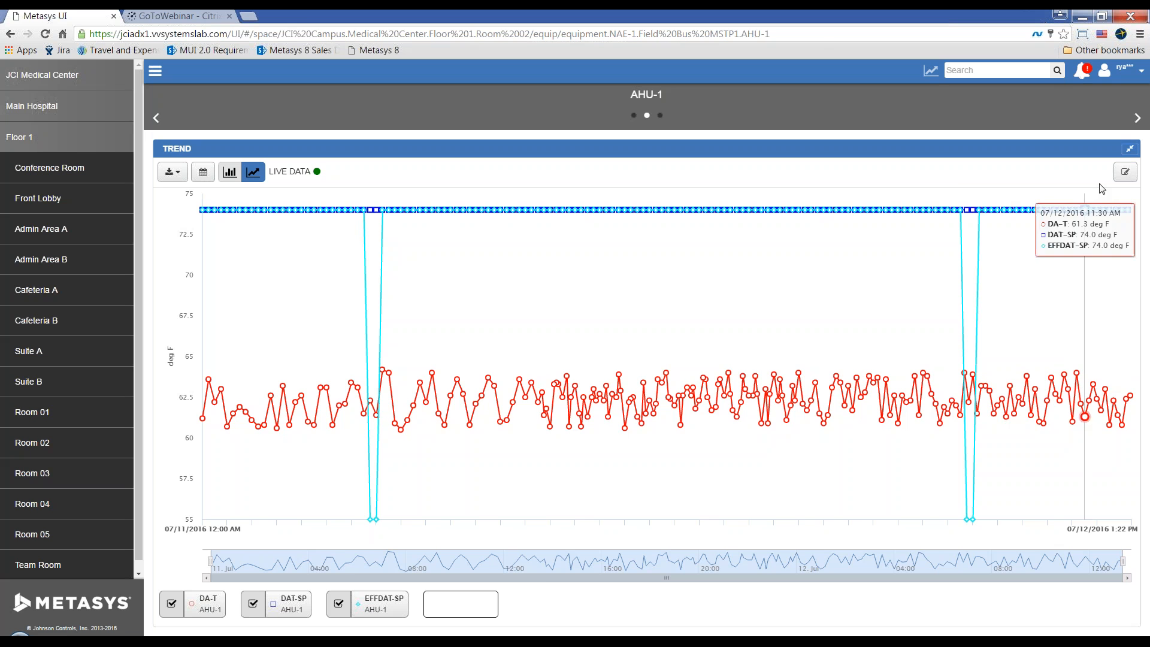
Step: Examine which AHU-1 and Chilled Water Plant Overview points can be added to the trend, and leave without applying changes
left_click(1125, 173)
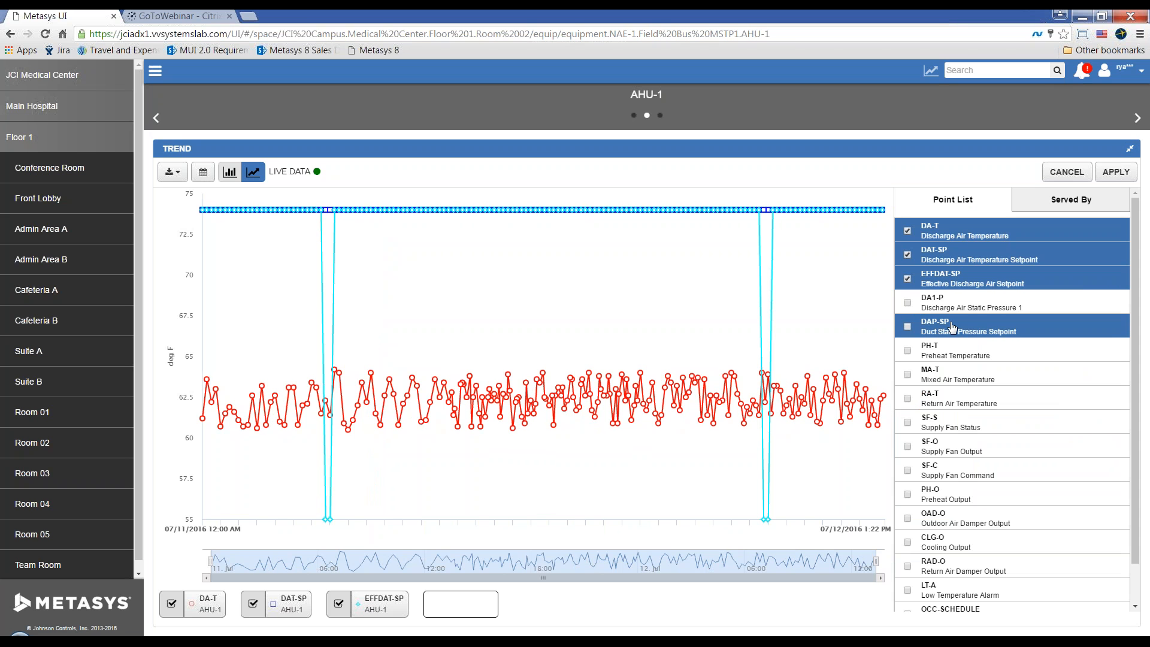
left_click(1067, 214)
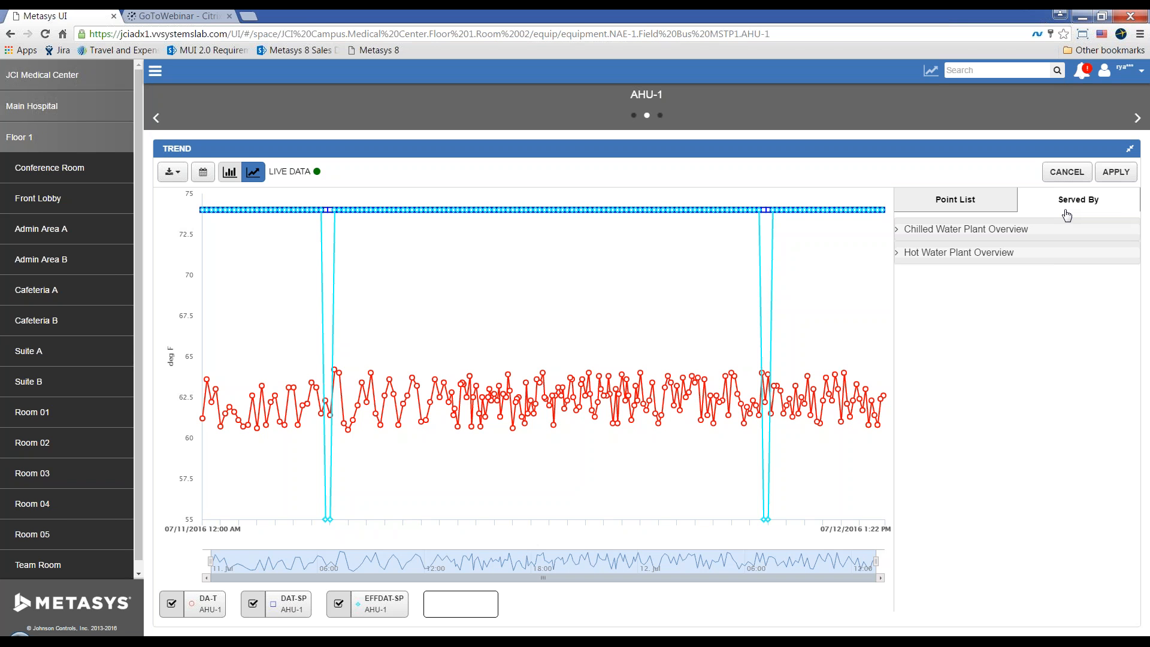
left_click(900, 231)
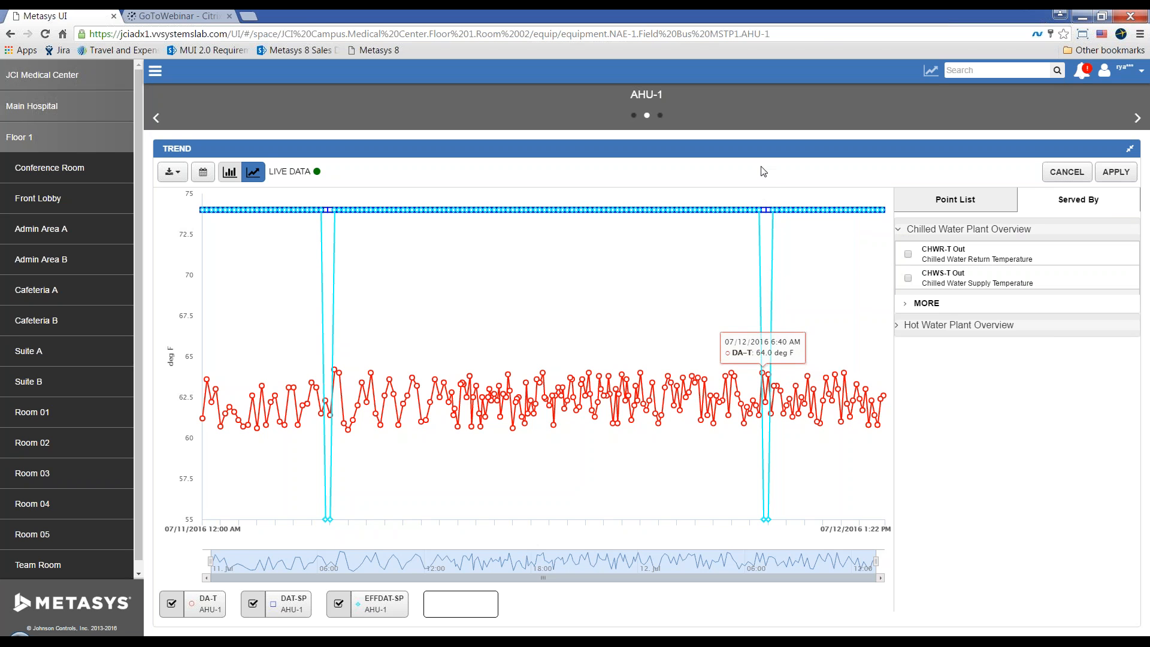
left_click(1067, 172)
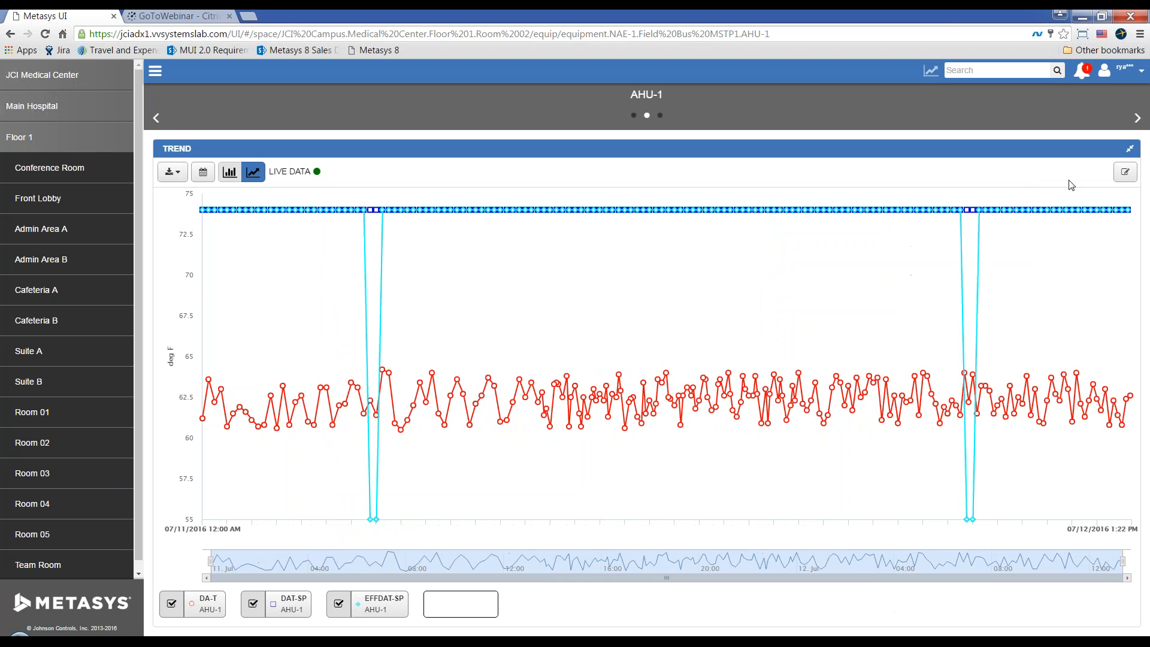
Step: Export AHU-1's trend as a PDF, view the report, and return to the Metasys dashboard with the Trend chart back to normal size
left_click(185, 177)
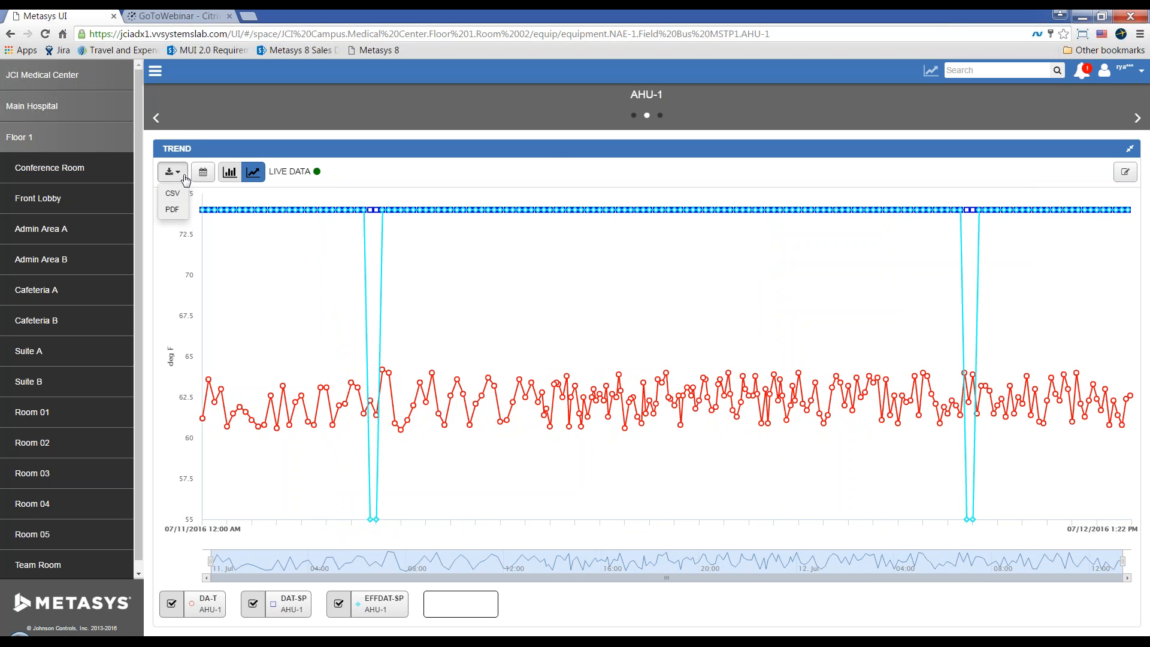
left_click(173, 210)
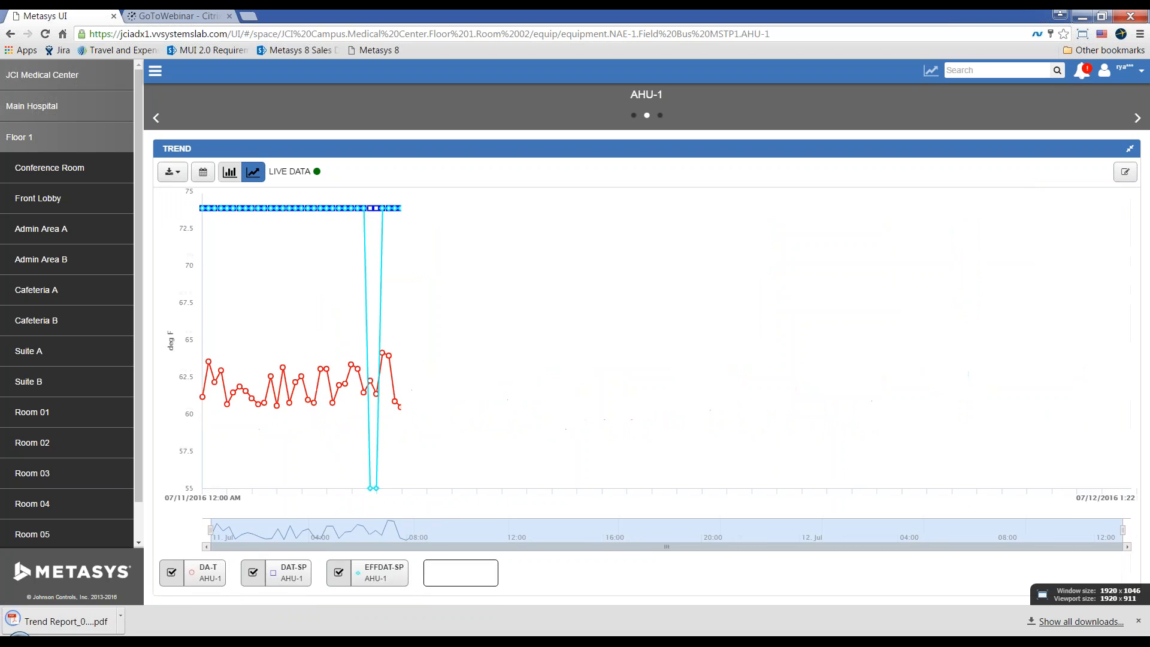
left_click(84, 624)
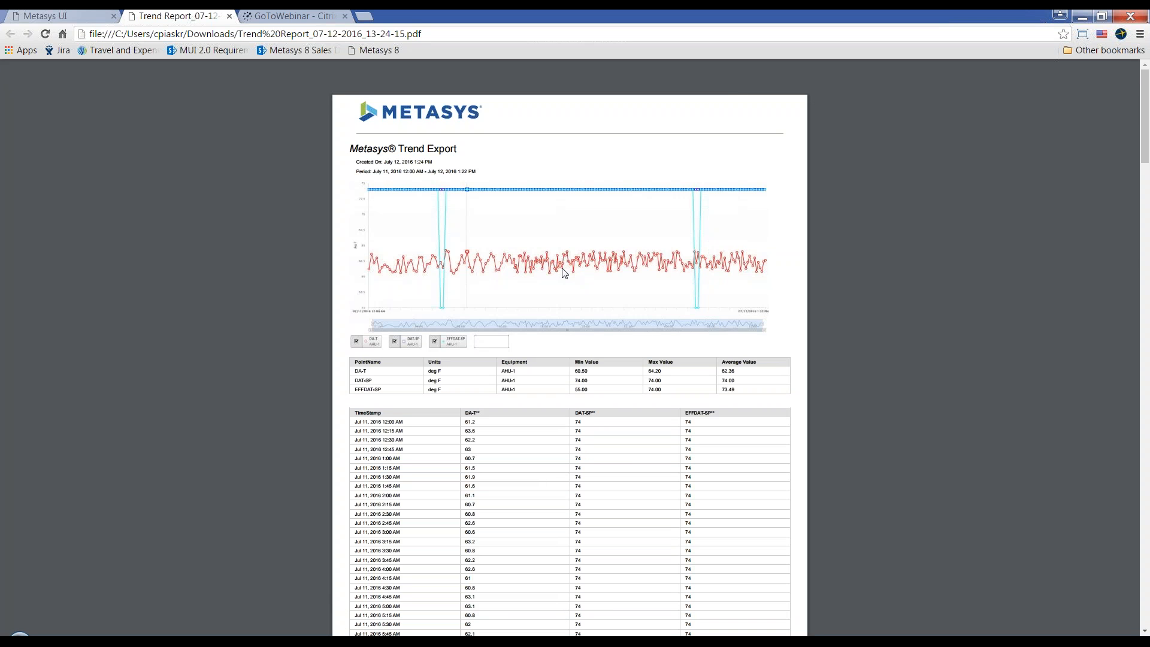
key("ctrl+shift+Tab")
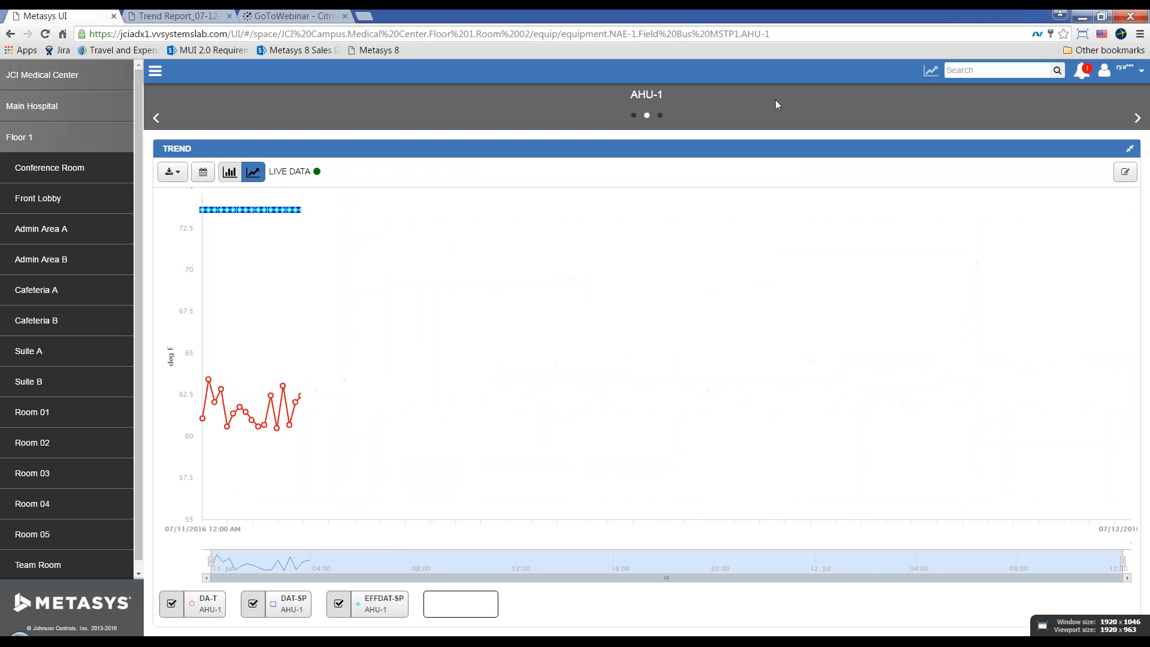
left_click(1129, 151)
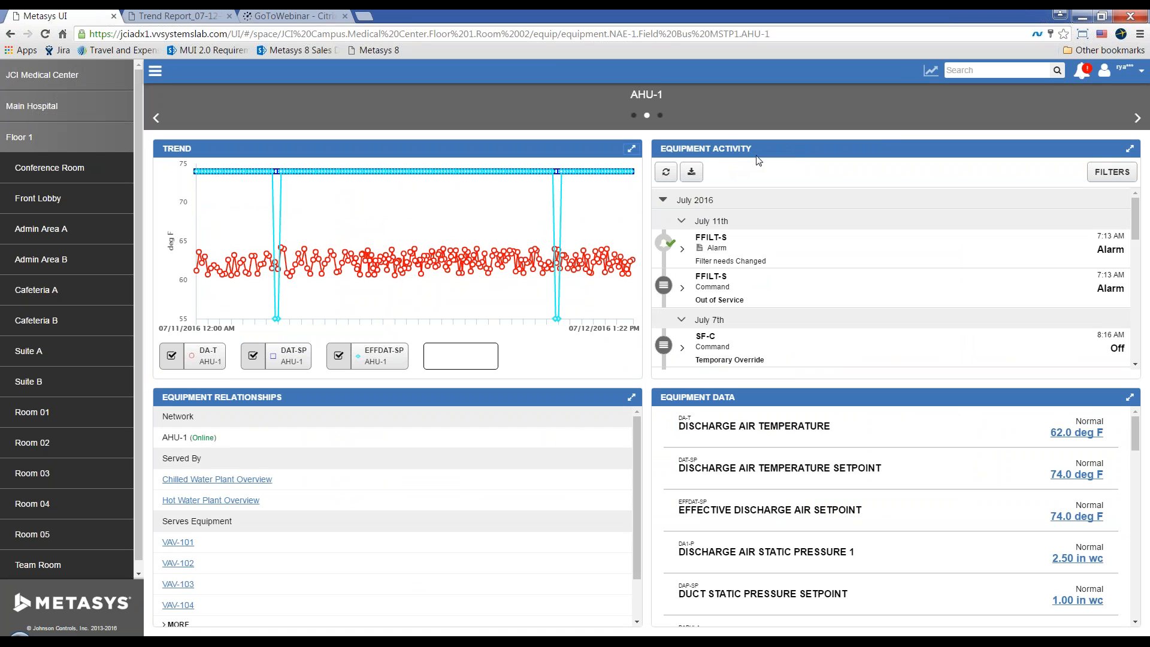
Step: Filter AHU-1's Equipment Activity to the DAT-SP point only, and view the details of its July 5th Adjust command
left_click(1129, 149)
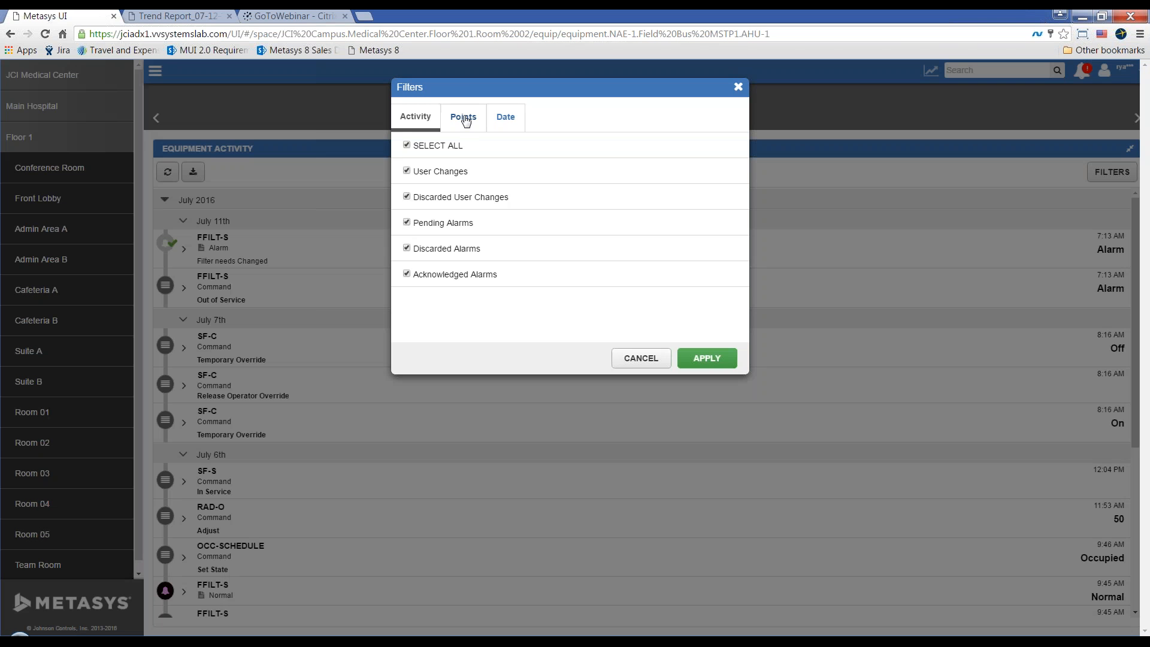
left_click(464, 118)
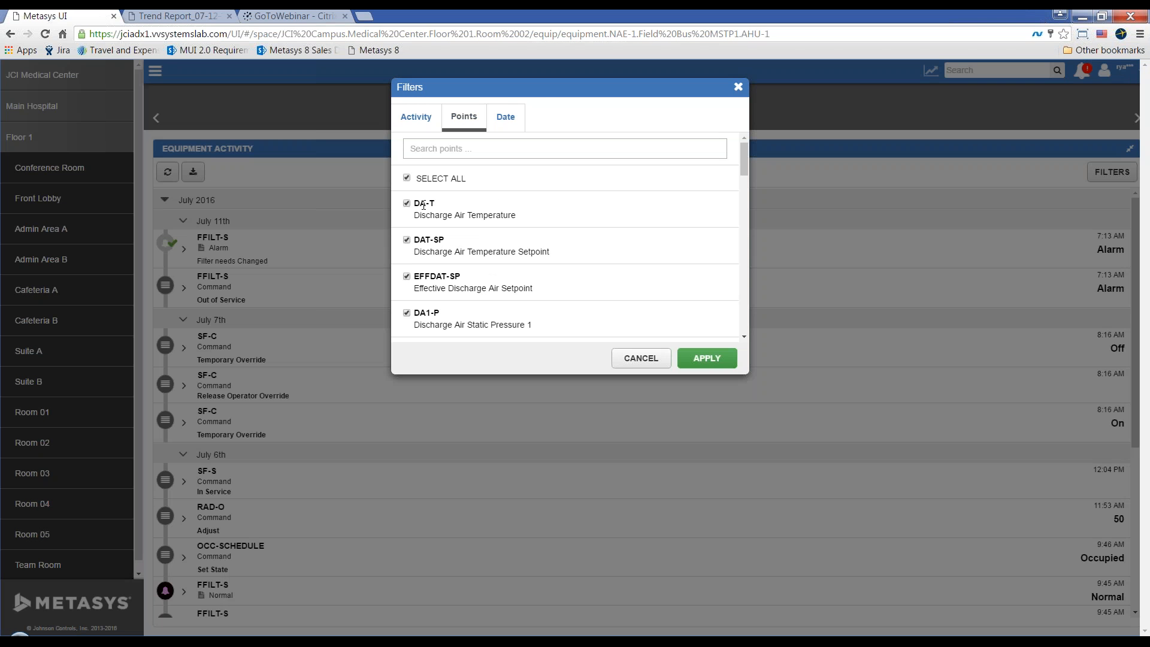
left_click(407, 178)
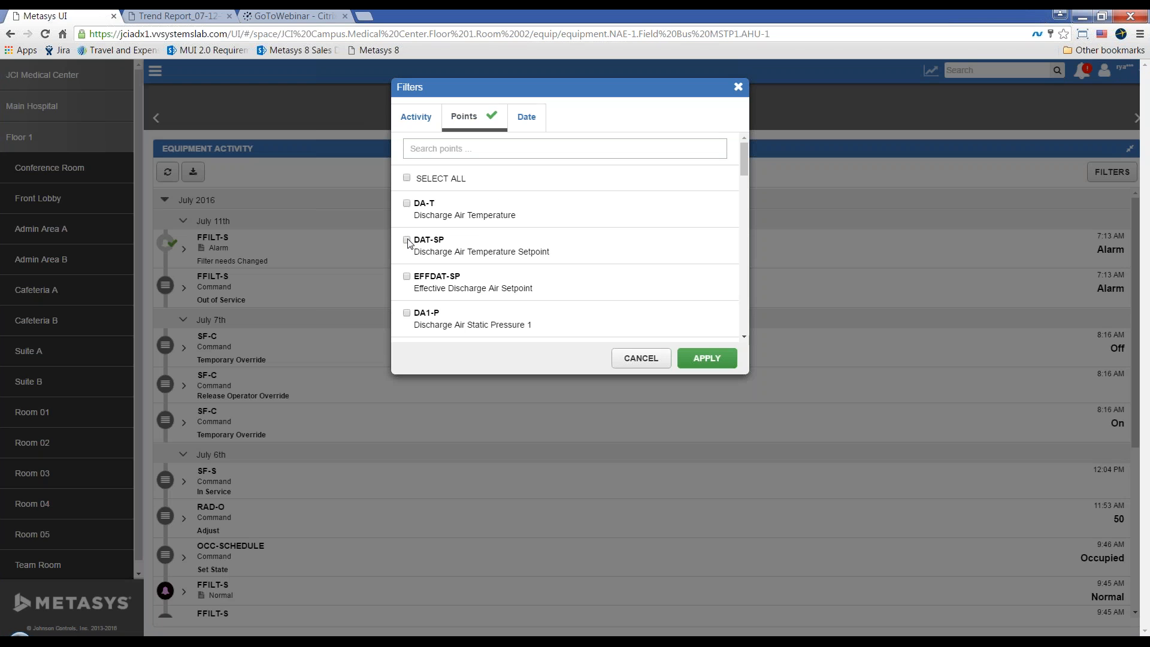
left_click(703, 359)
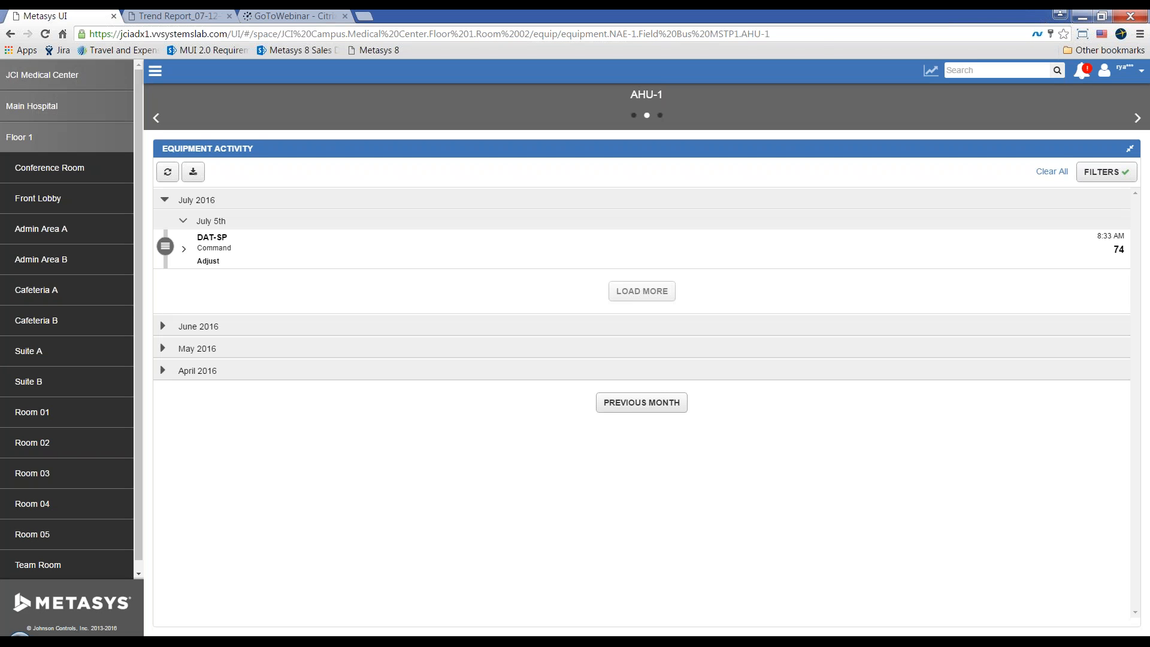
left_click(186, 251)
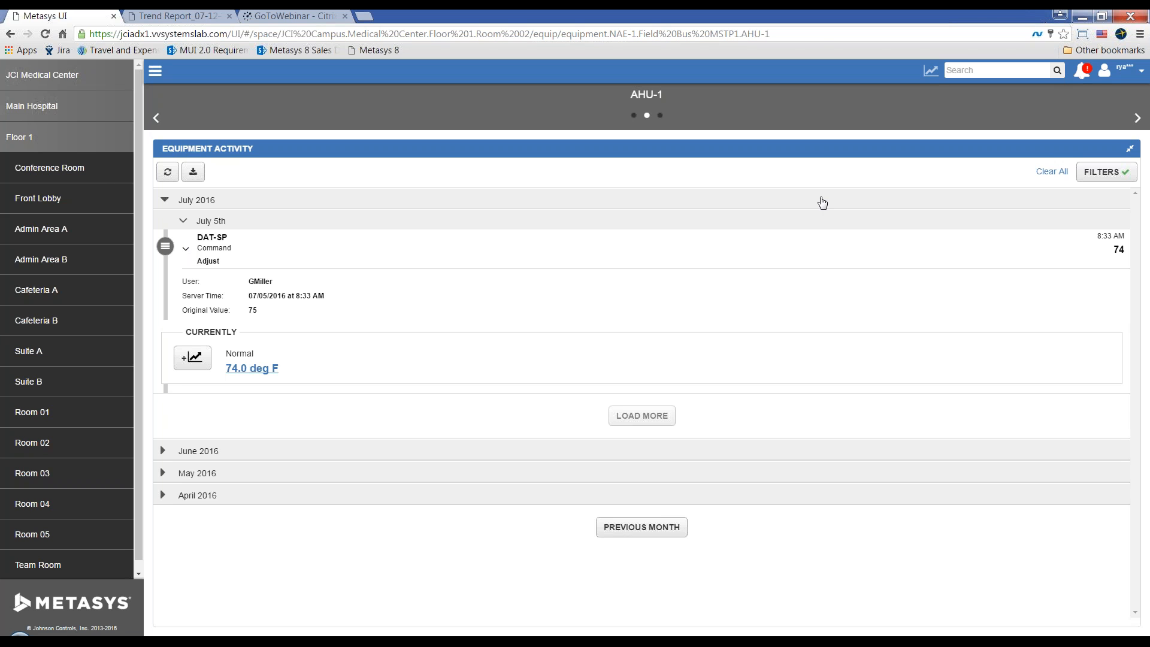
left_click(1129, 149)
Step: Look through AHU-1's Equipment Data points, and examine its Equipment Relationships in the enlarged view
scroll(794, 451, "down", 4)
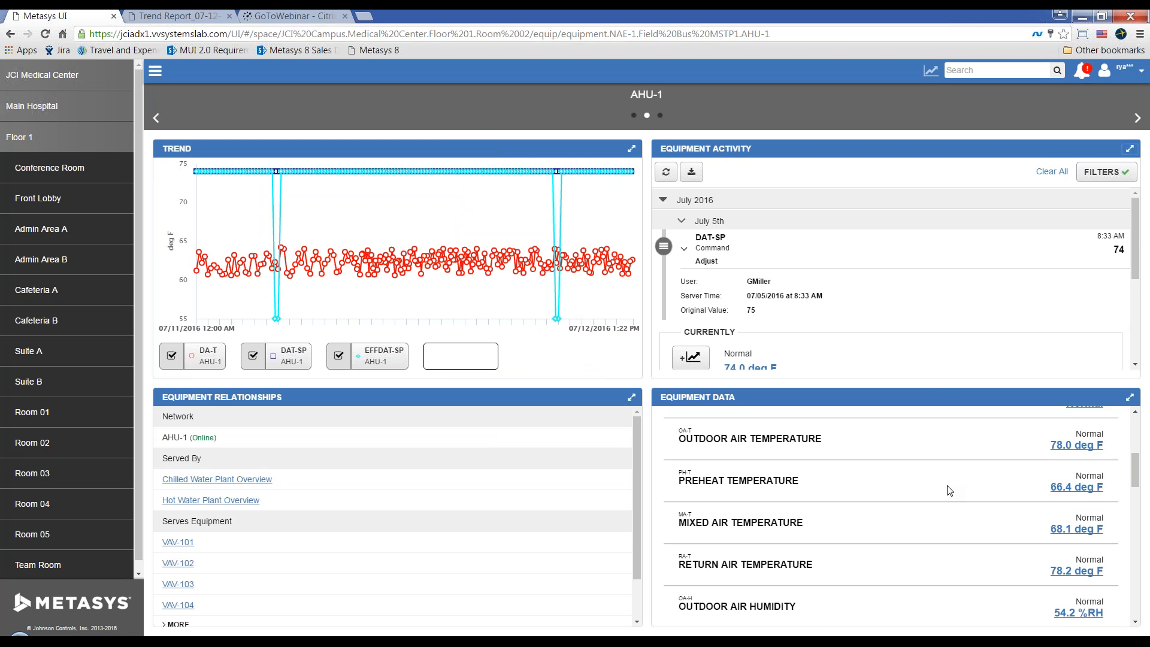
scroll(949, 490, "down", 3)
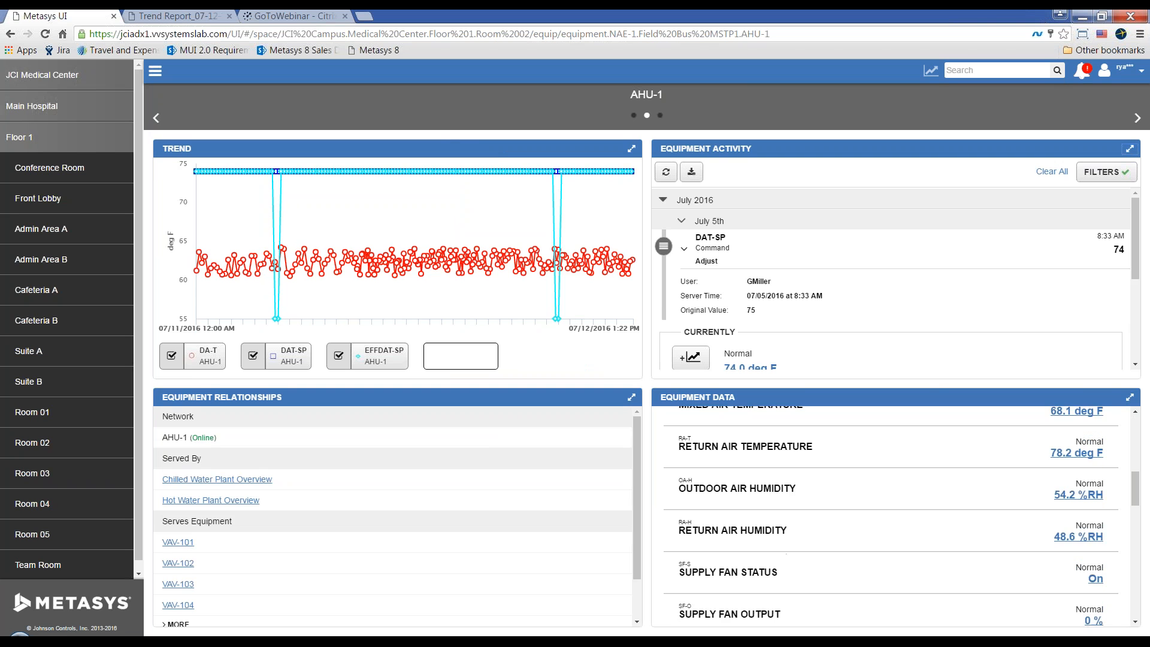
scroll(892, 518, "down", 2)
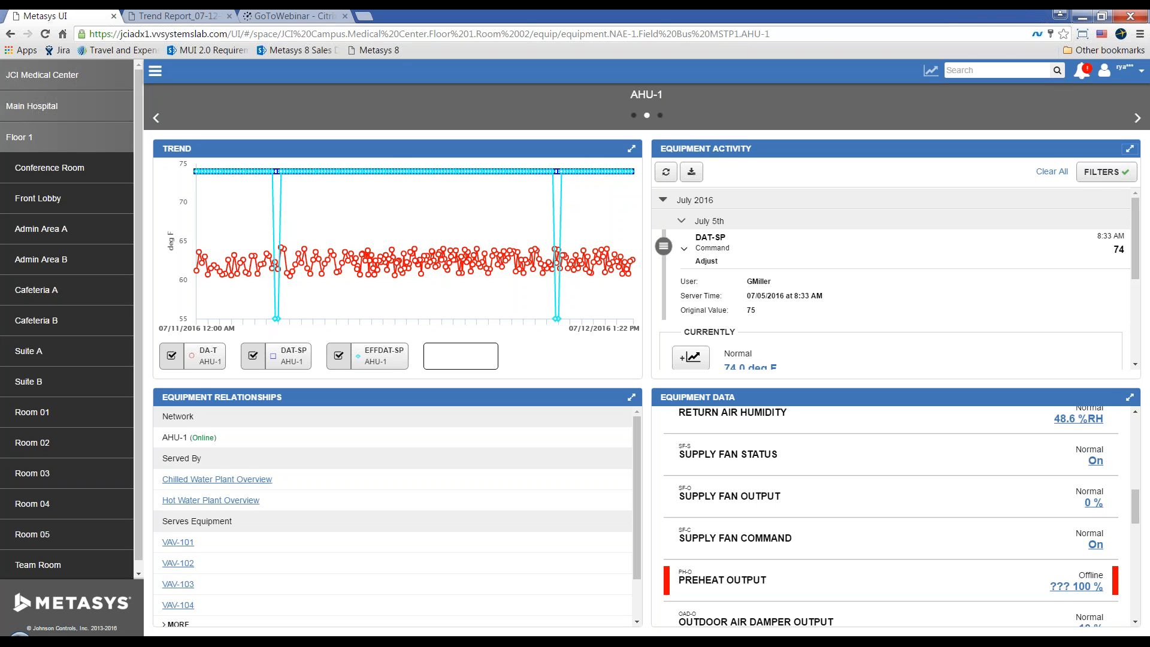
scroll(893, 518, "down", 10)
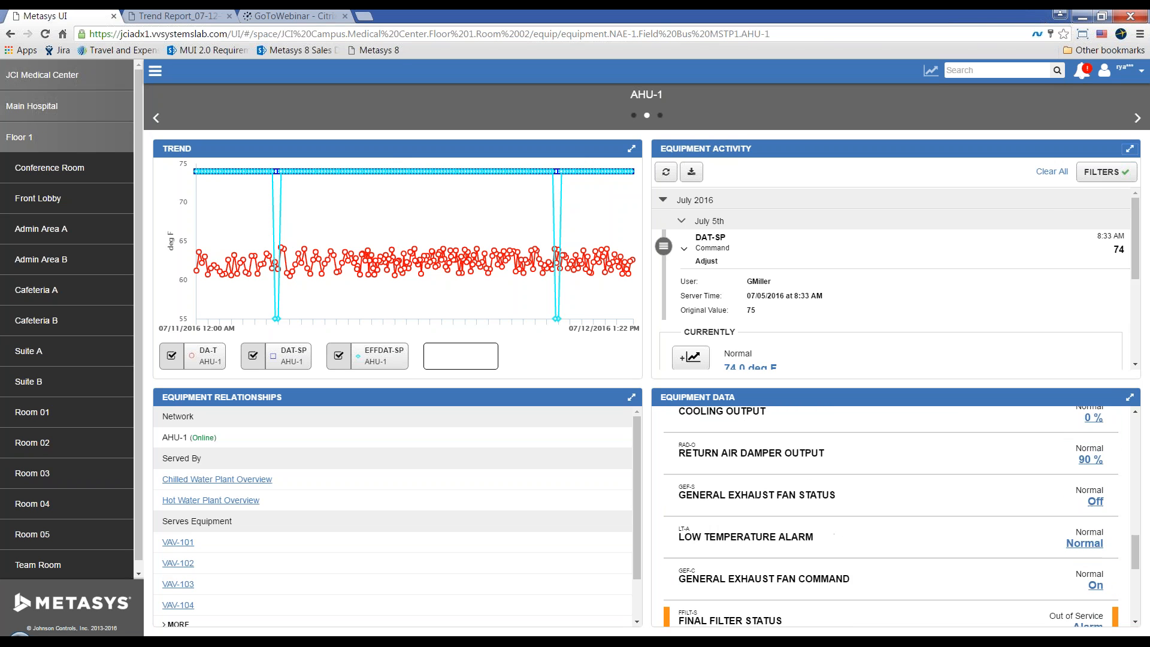
scroll(893, 518, "up", 10)
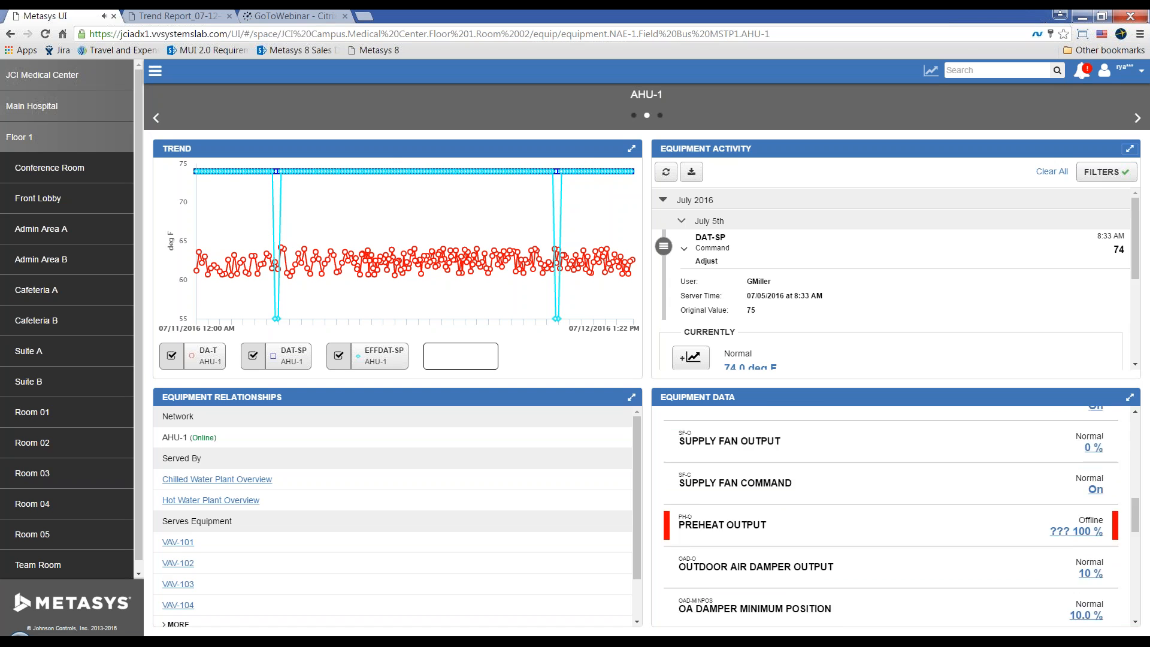
left_click(634, 398)
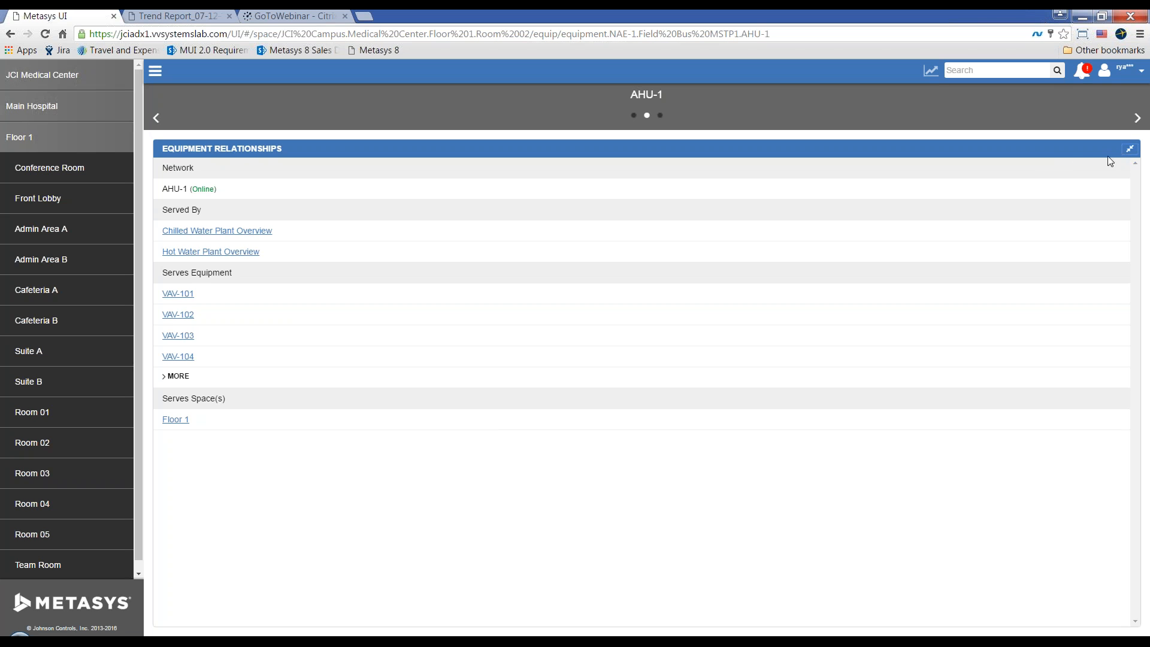
left_click(1127, 155)
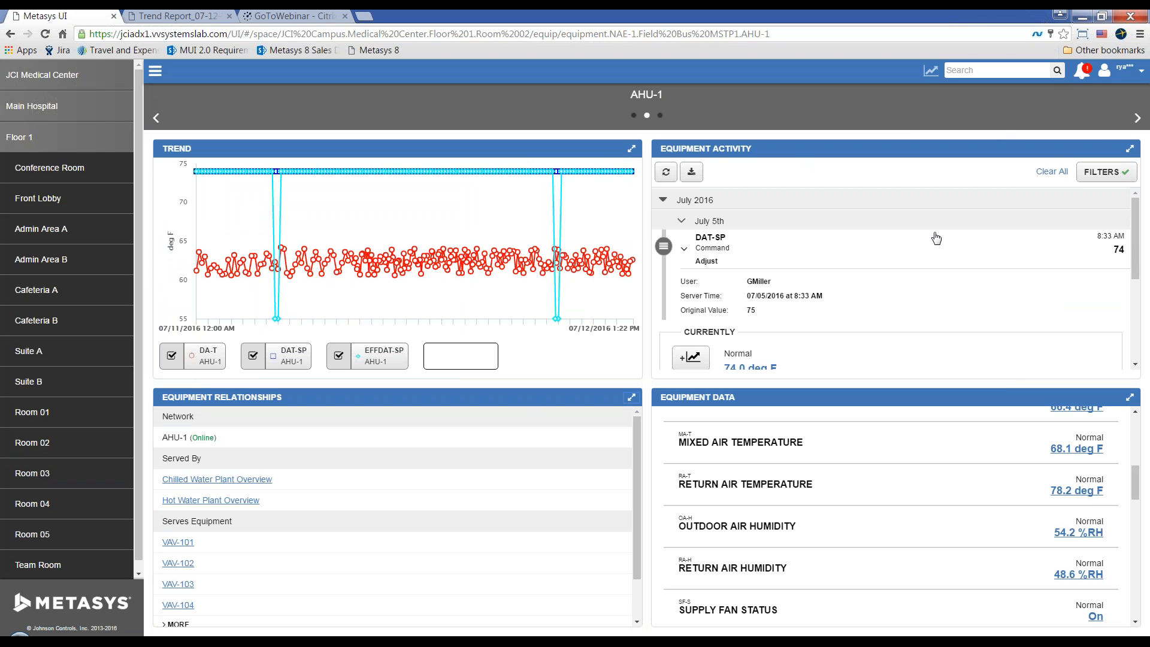
Step: Show the Alarm Manager, and load it as a standalone page at jciadx1.vvsystemslab.com/UI/alarms
left_click(1084, 72)
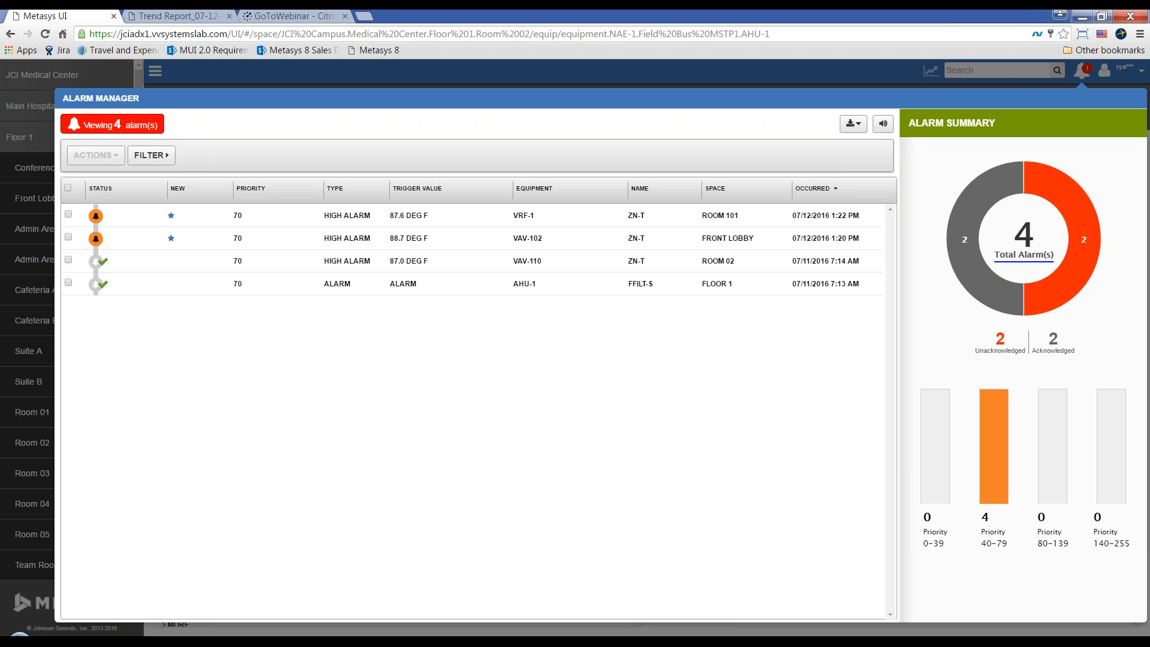
left_click(249, 33)
left_click_drag(241, 34, 832, 34)
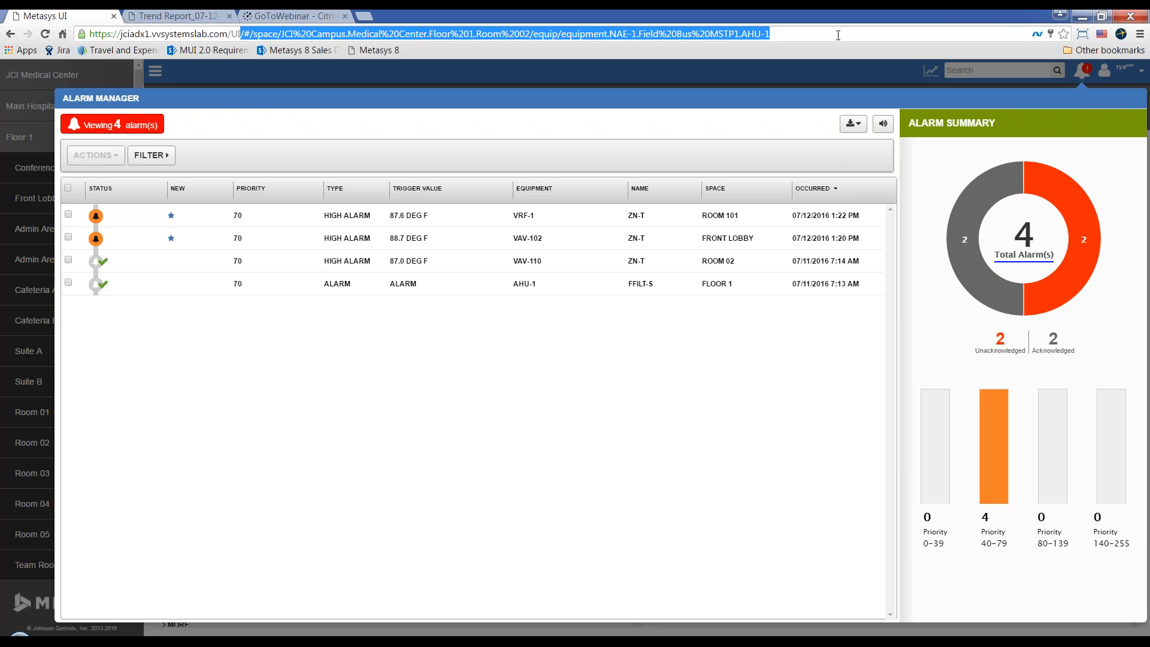
type("/alarm")
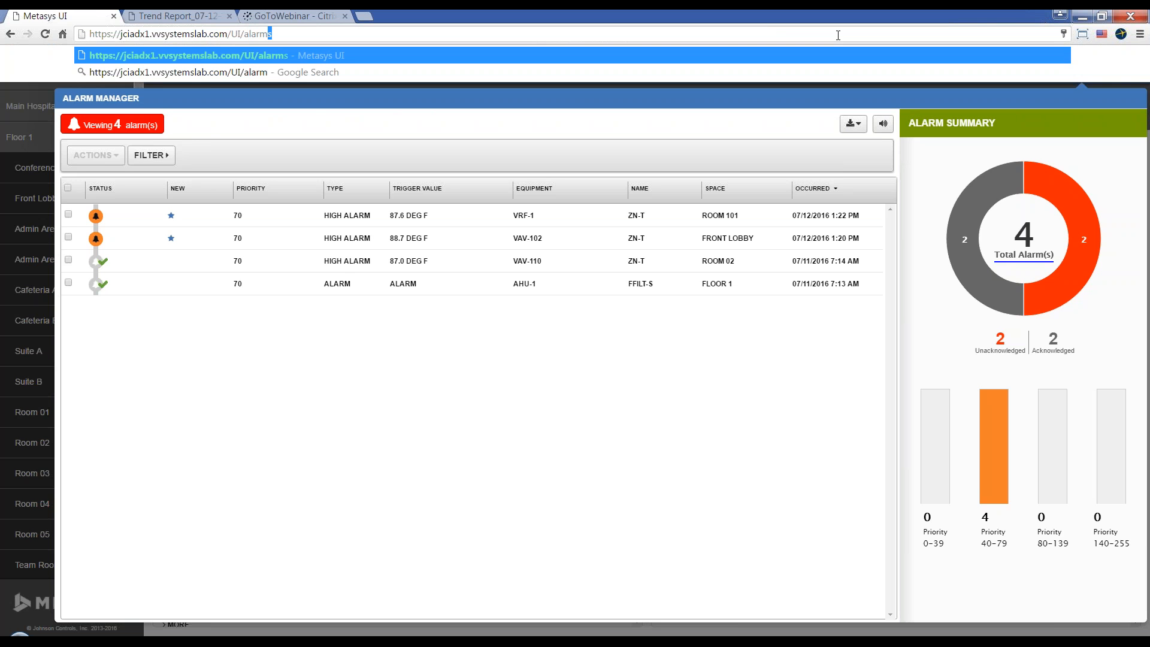
type("s")
key("Return")
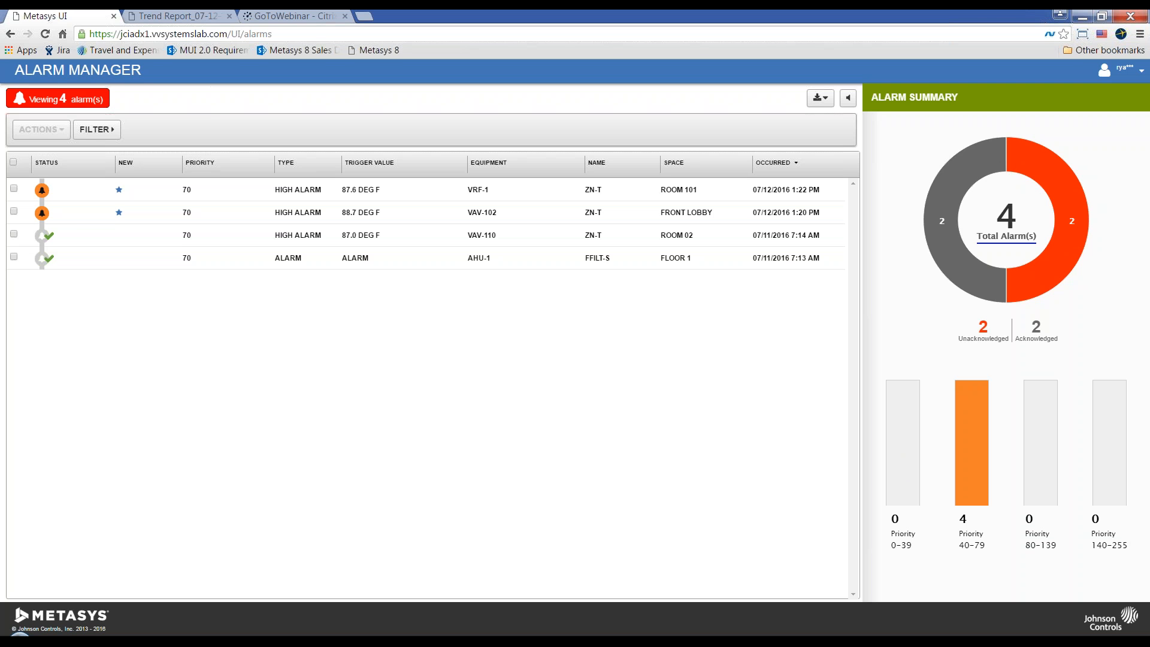
Step: Filter the alarms to priority 40 to 79, and acknowledge the VAV-102 high alarm in the Front Lobby
left_click(977, 473)
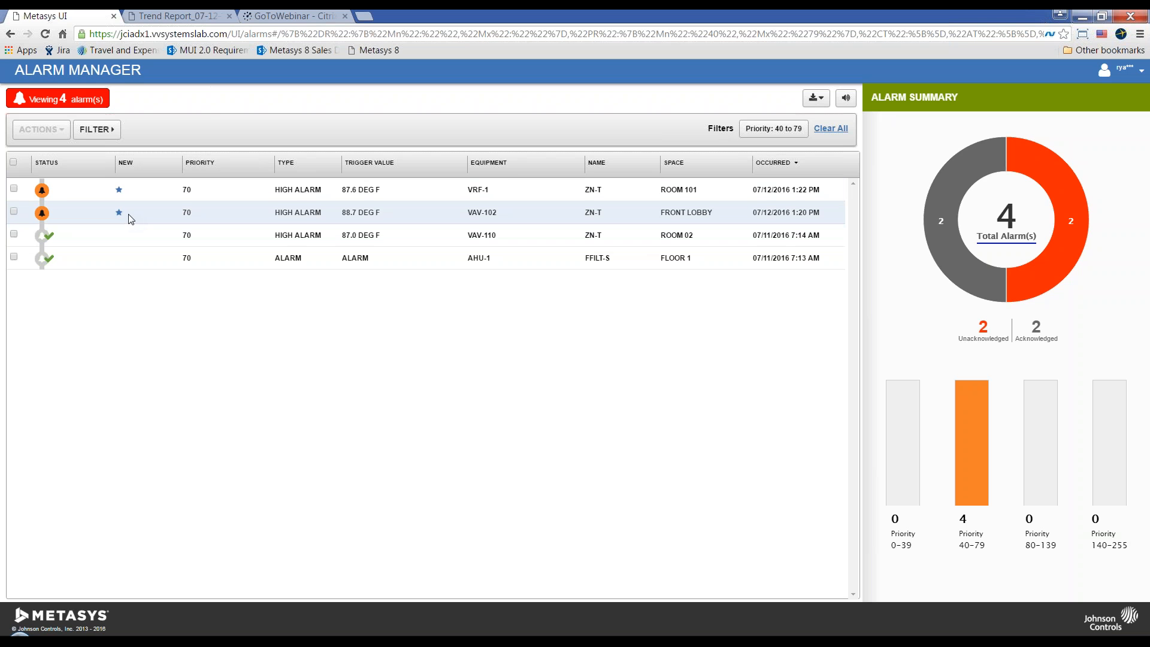
left_click(228, 215)
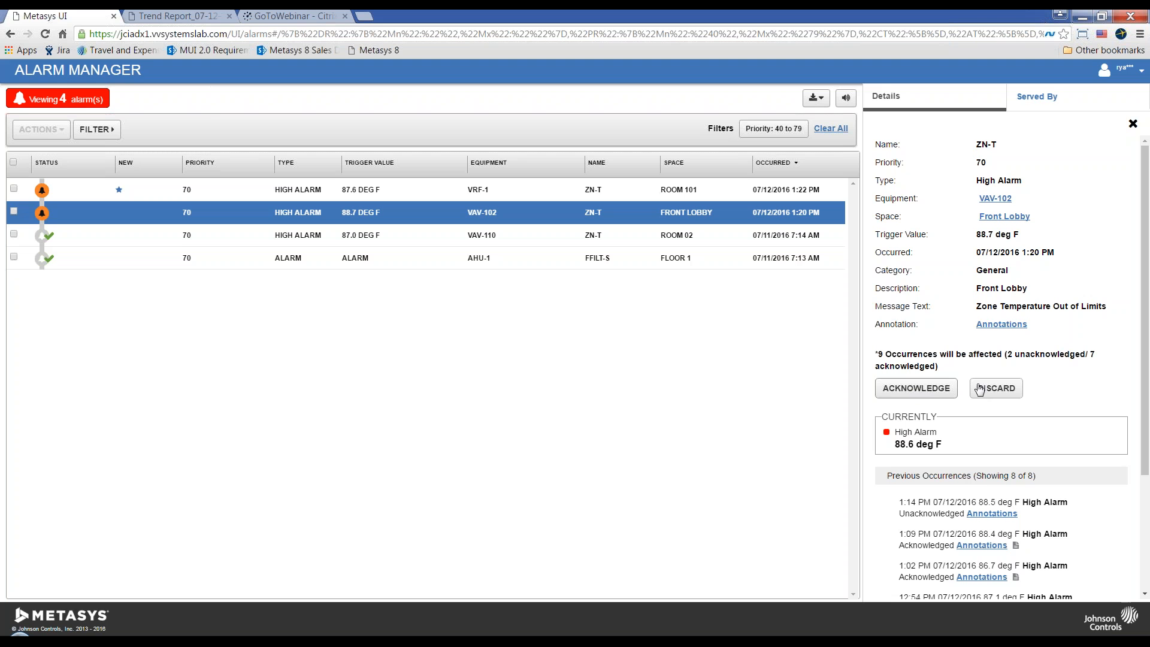
left_click(888, 388)
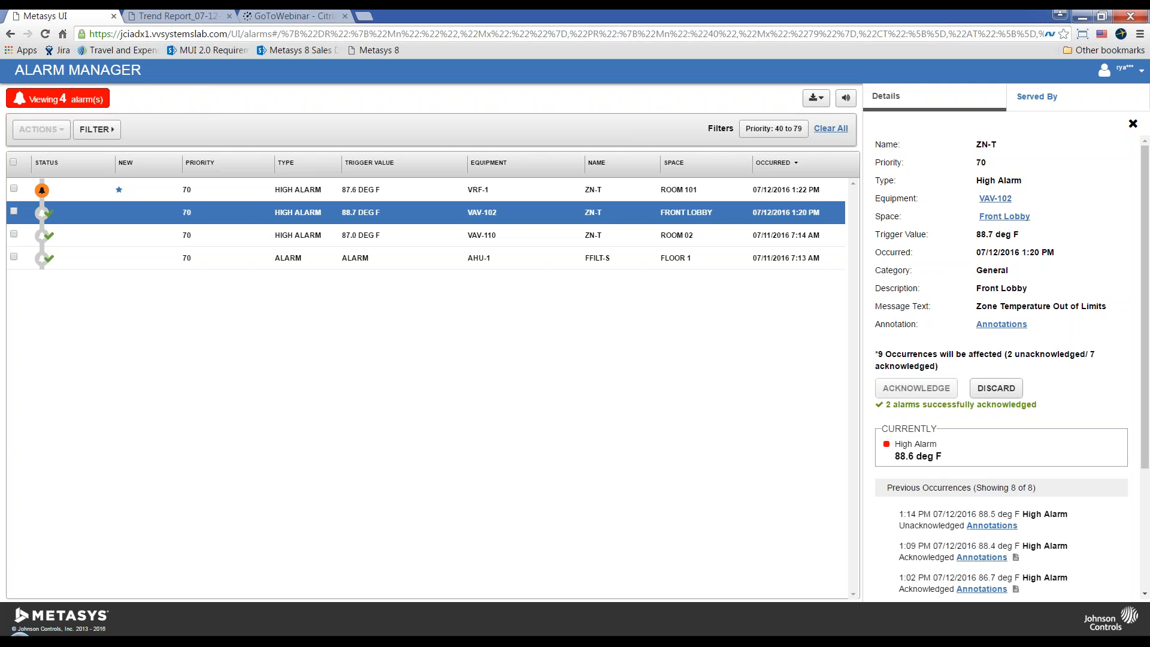
Step: Look over the alarm filter options without applying any, and export the alarm list as a PDF report to review
left_click(118, 132)
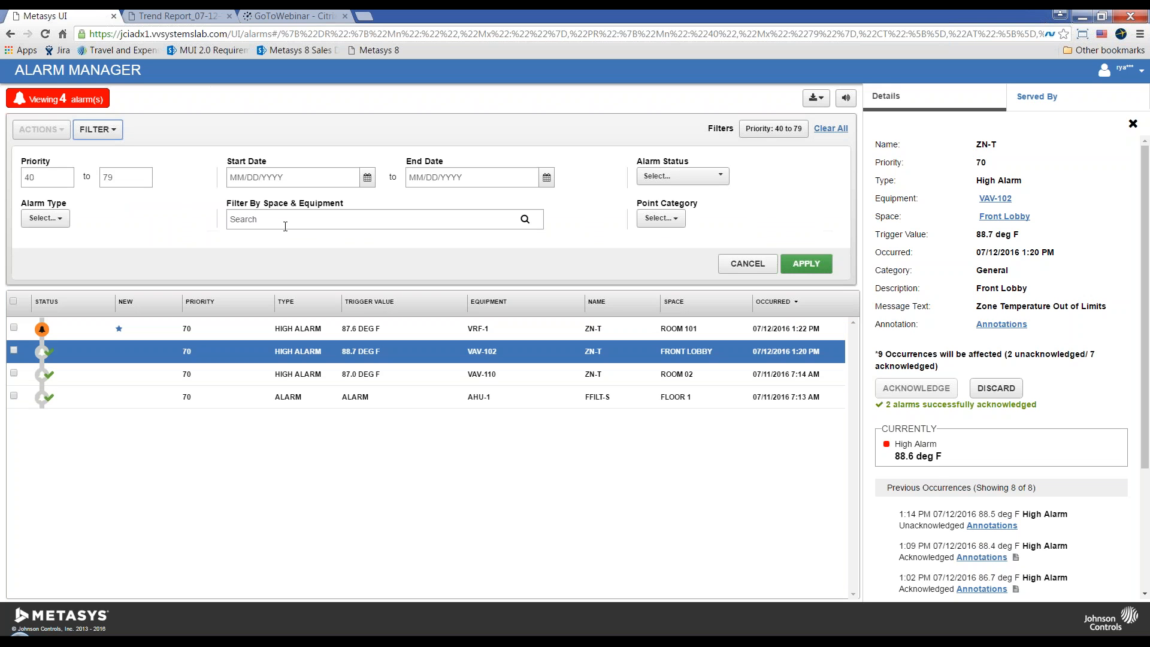
left_click(732, 263)
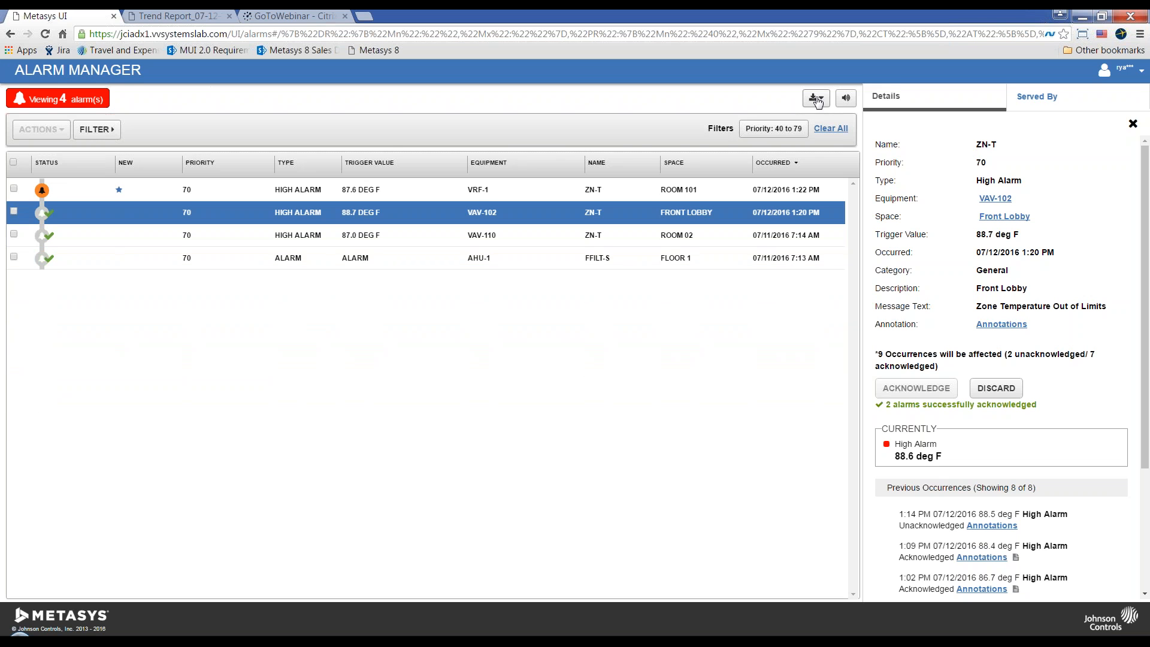
left_click(818, 100)
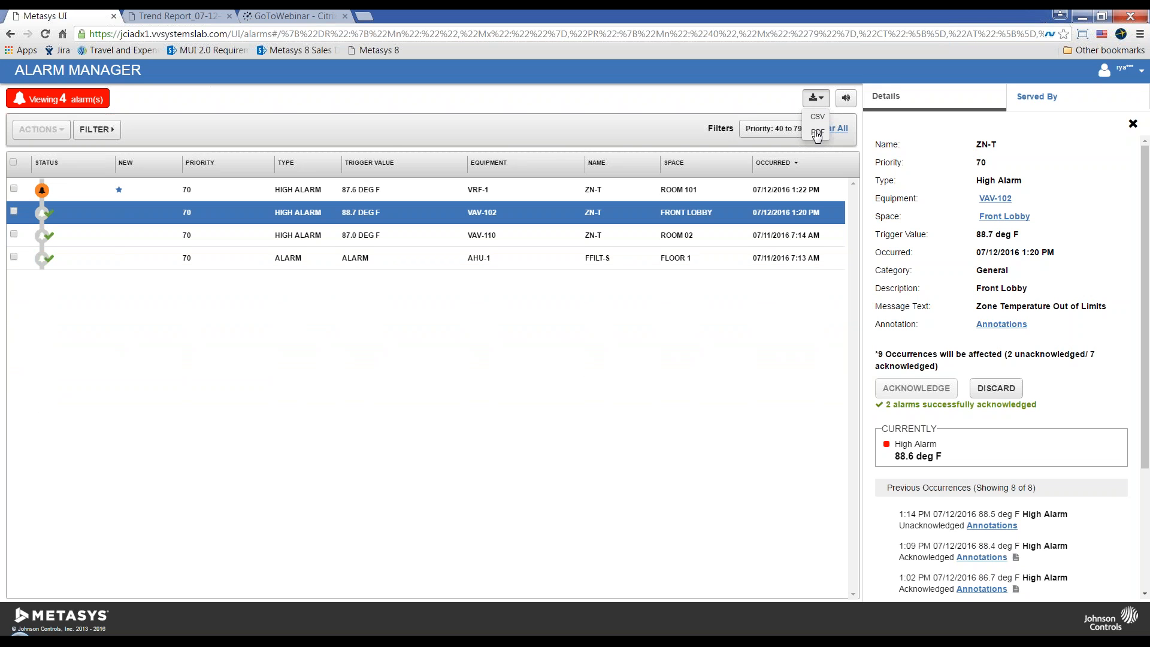
left_click(818, 133)
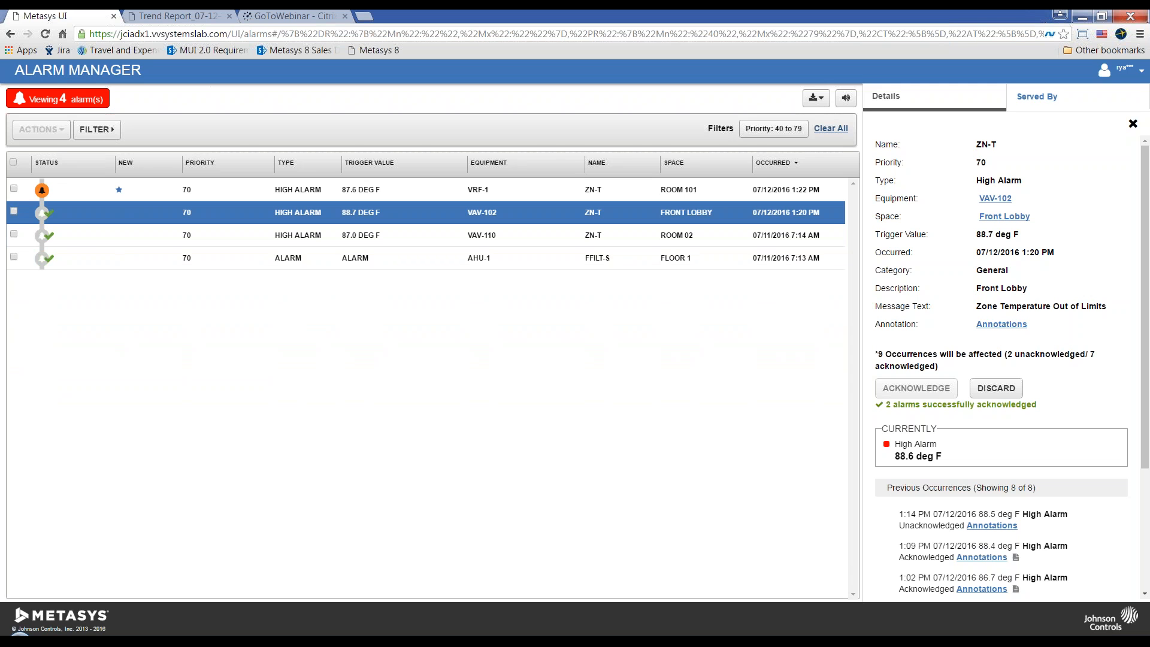
left_click(60, 621)
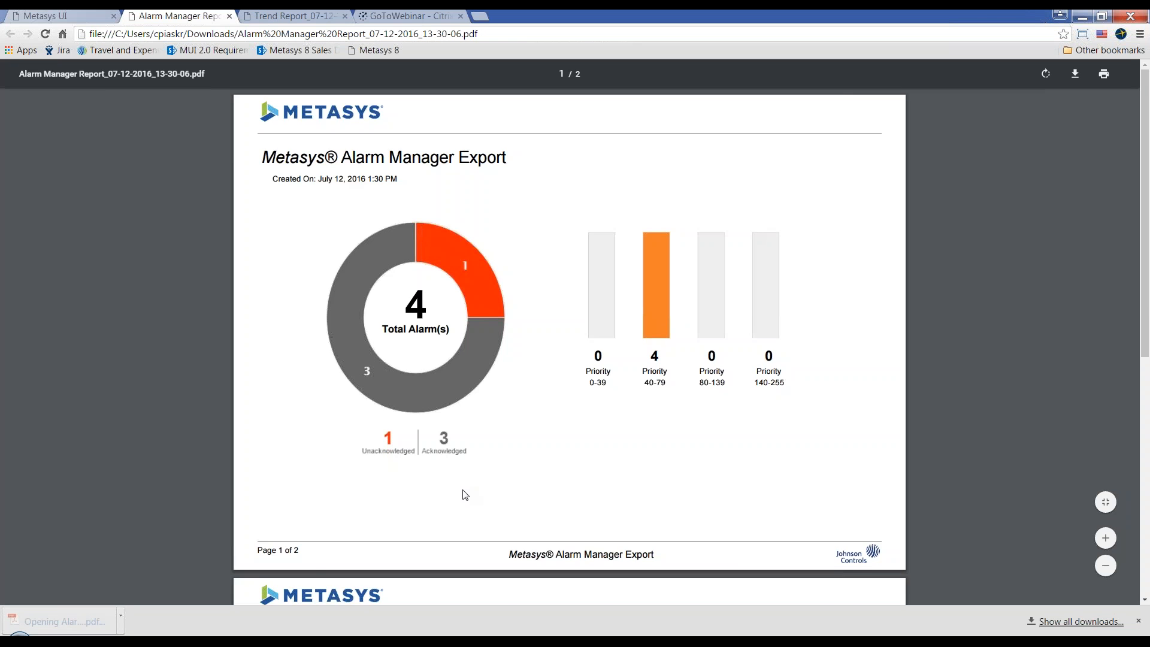
scroll(549, 418, "down", 7)
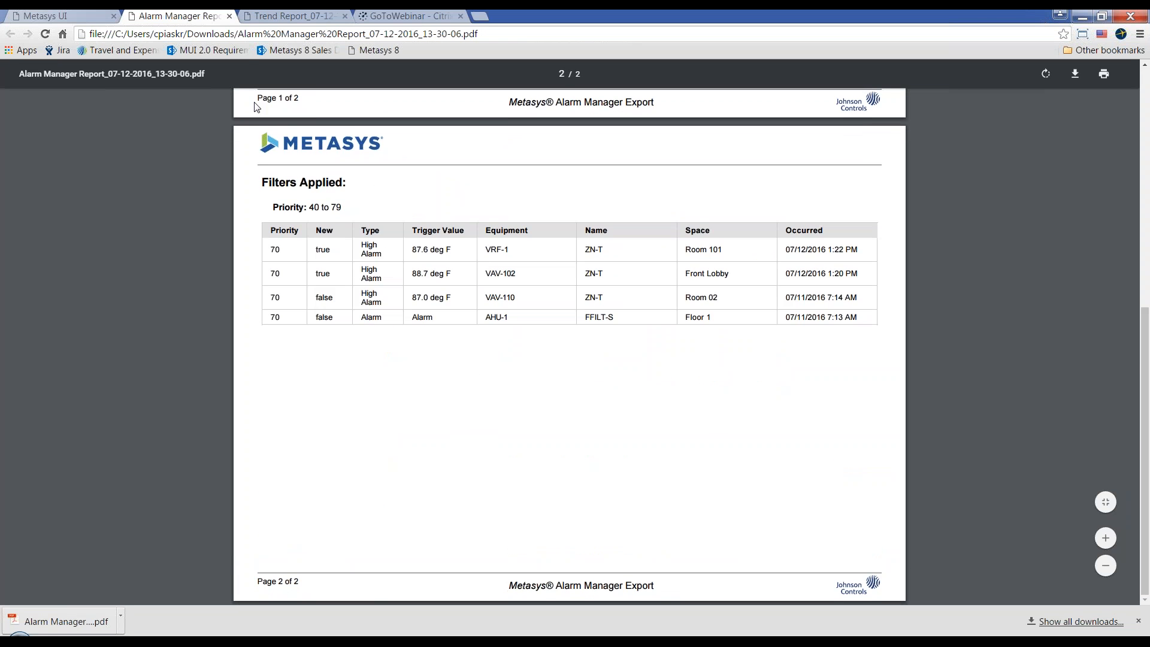
left_click(77, 14)
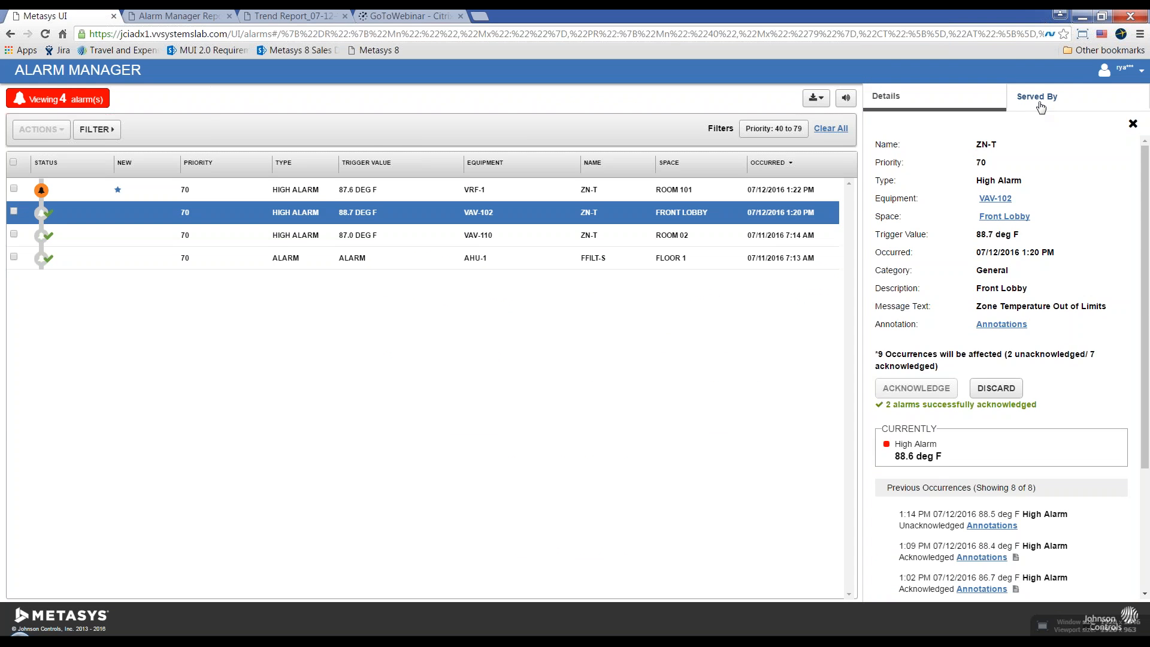
Step: Show which equipment serves VAV-102 for the selected alarm
left_click(1041, 106)
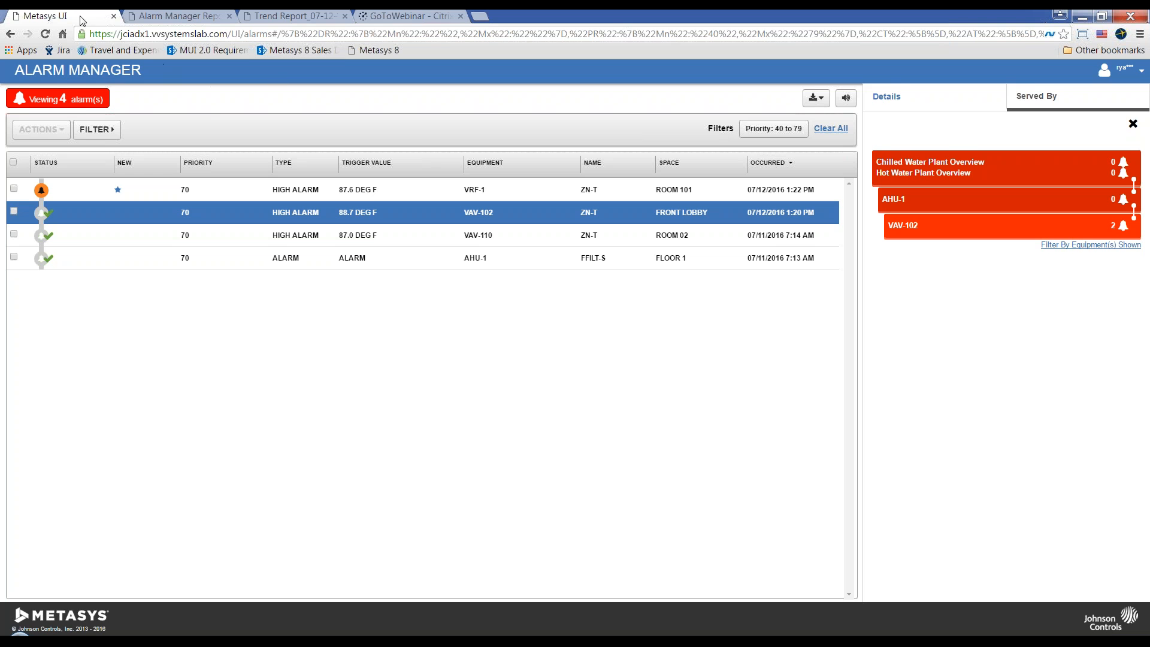
Step: Return to the main Metasys page at jciadx1.vvsystemslab.com/UI and show JCI Medical Center's Schedule dashboard
left_click_drag(235, 35, 1110, 23)
key("BackSpace")
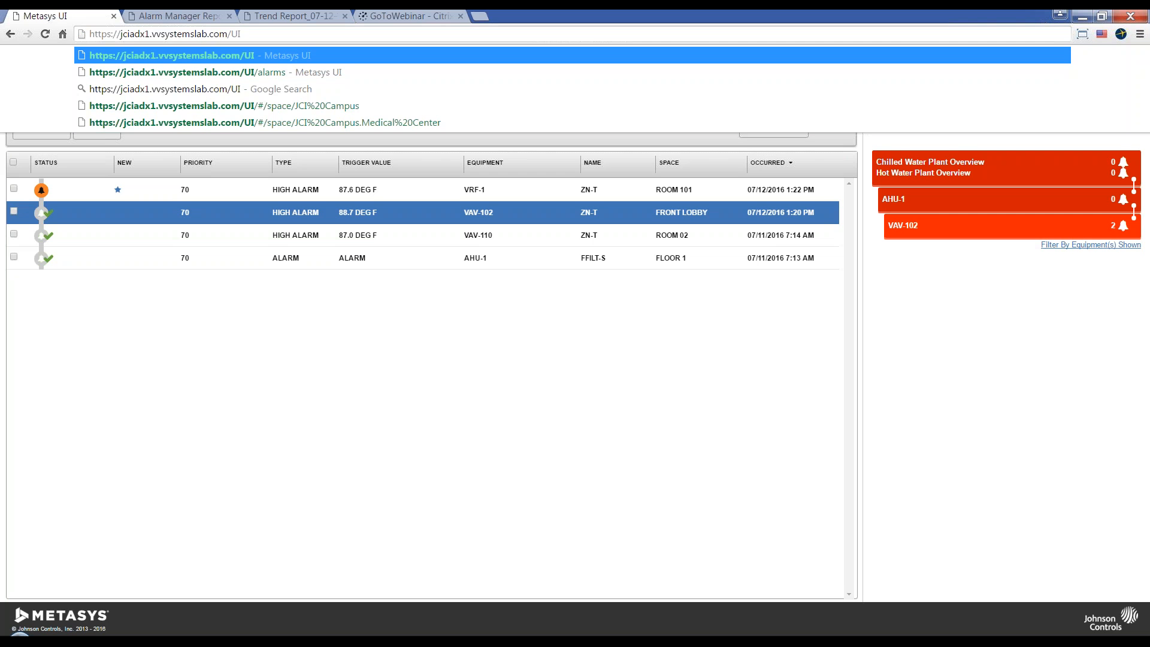
key("Return")
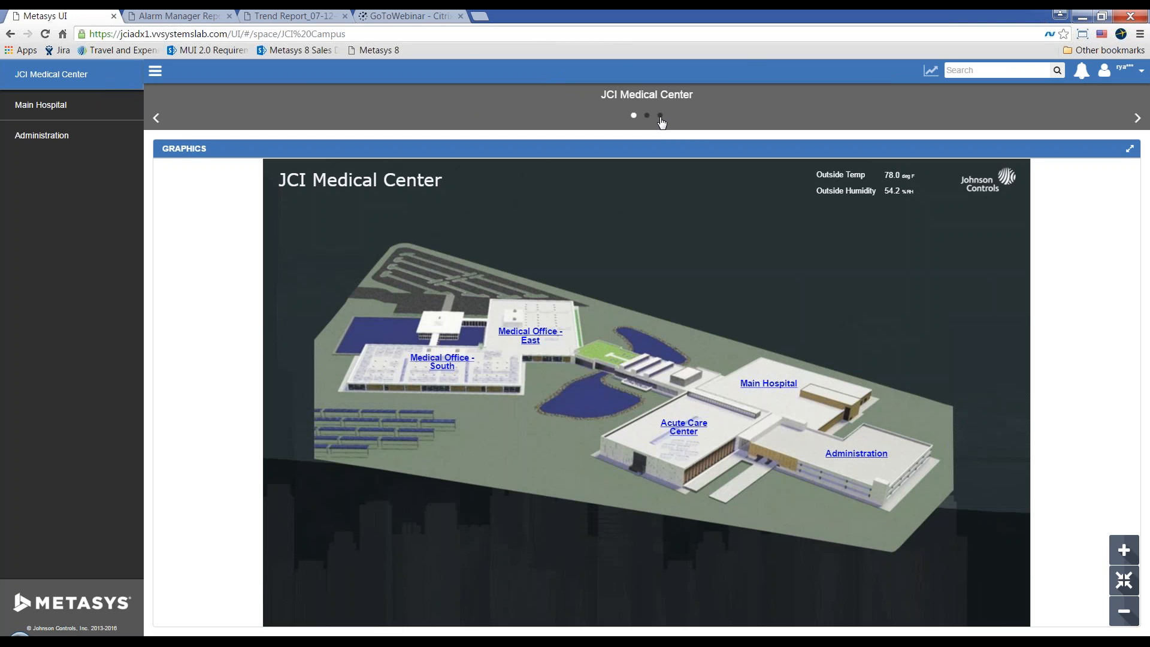
left_click(661, 117)
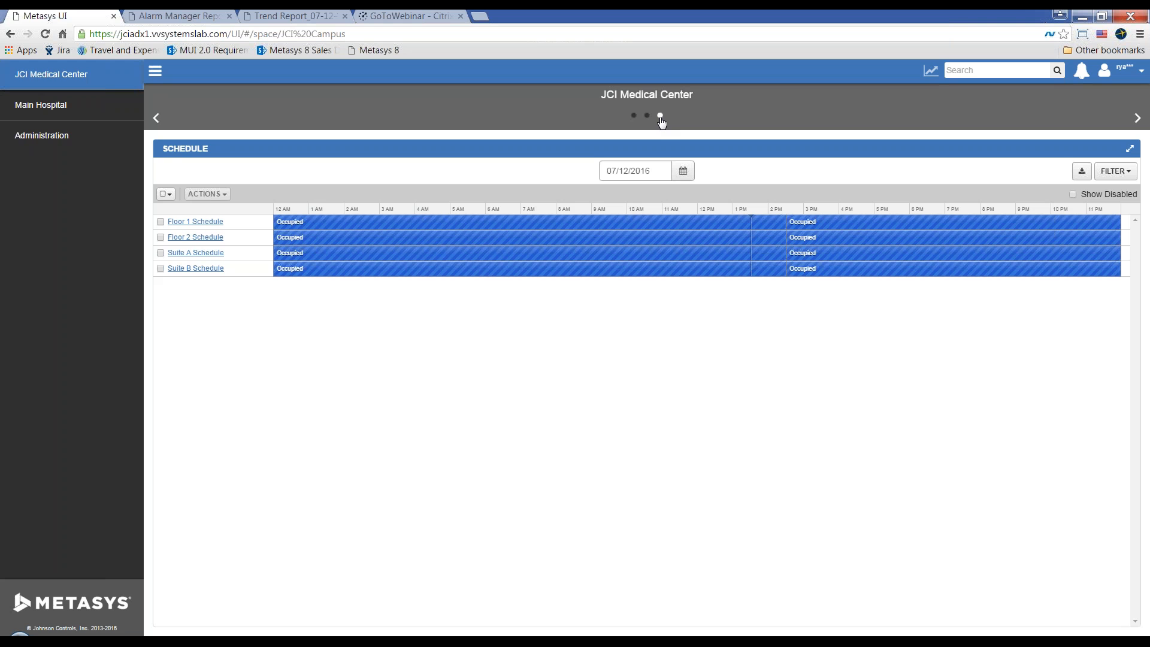
Step: Show the Schedule dashboard of the Administration space, and return to the JCI Medical Center space
left_click(79, 138)
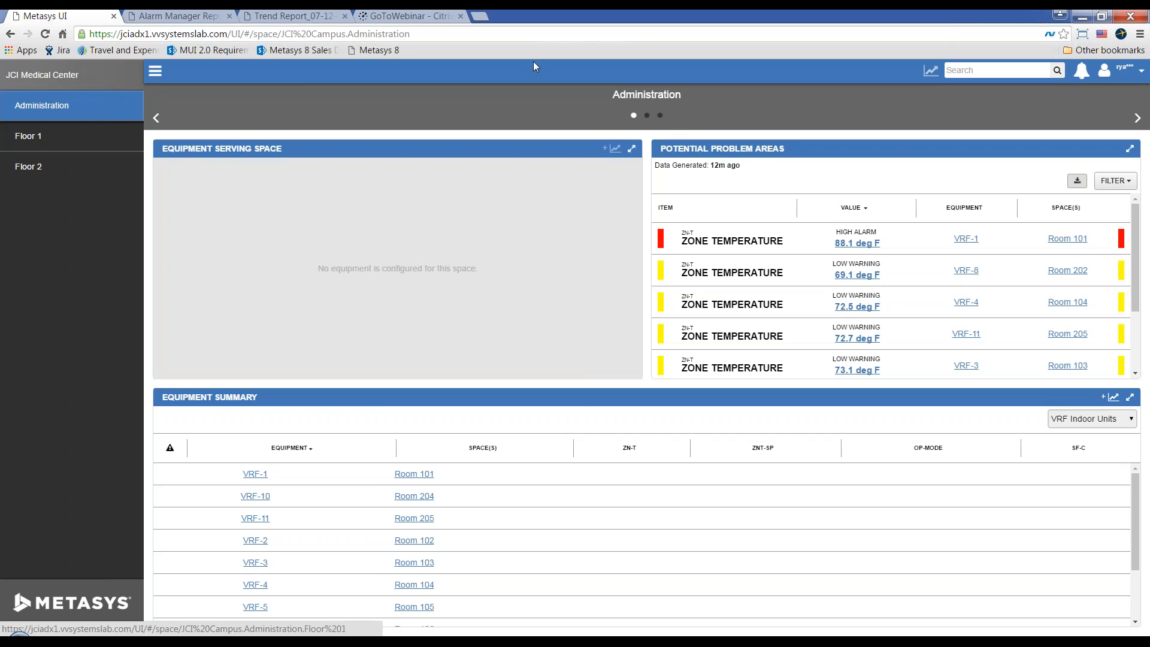
left_click(661, 117)
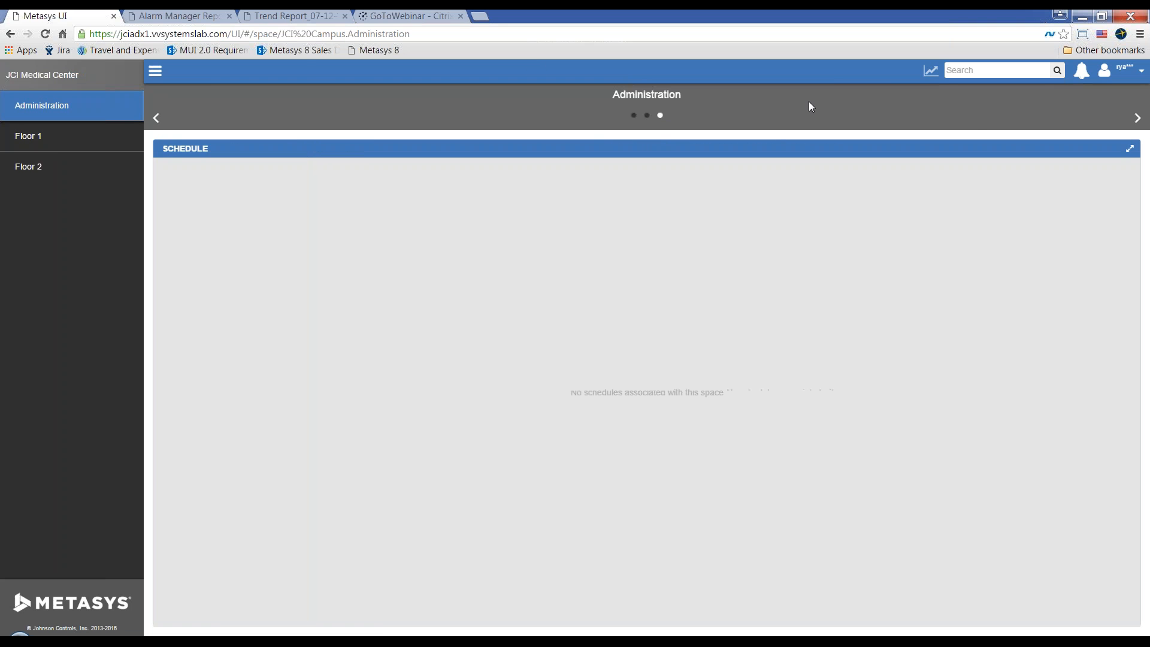
left_click(73, 78)
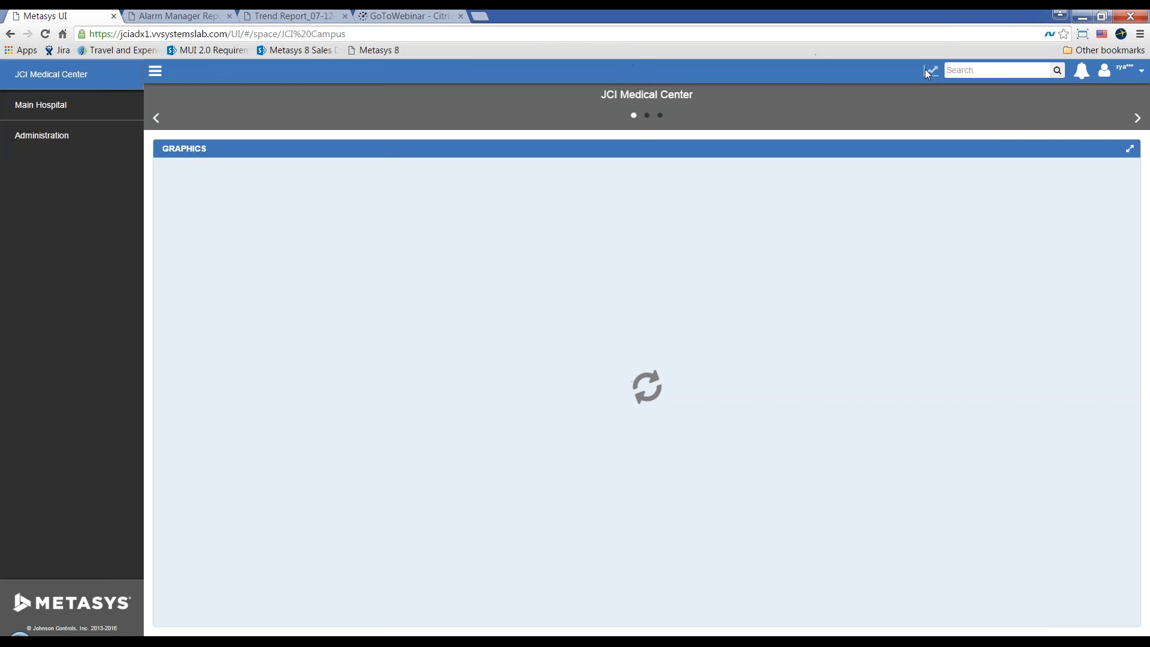
Step: Search for "ahu", open the AHU-1 equipment, and show its Schedule dashboard
left_click(958, 69)
type("ahu")
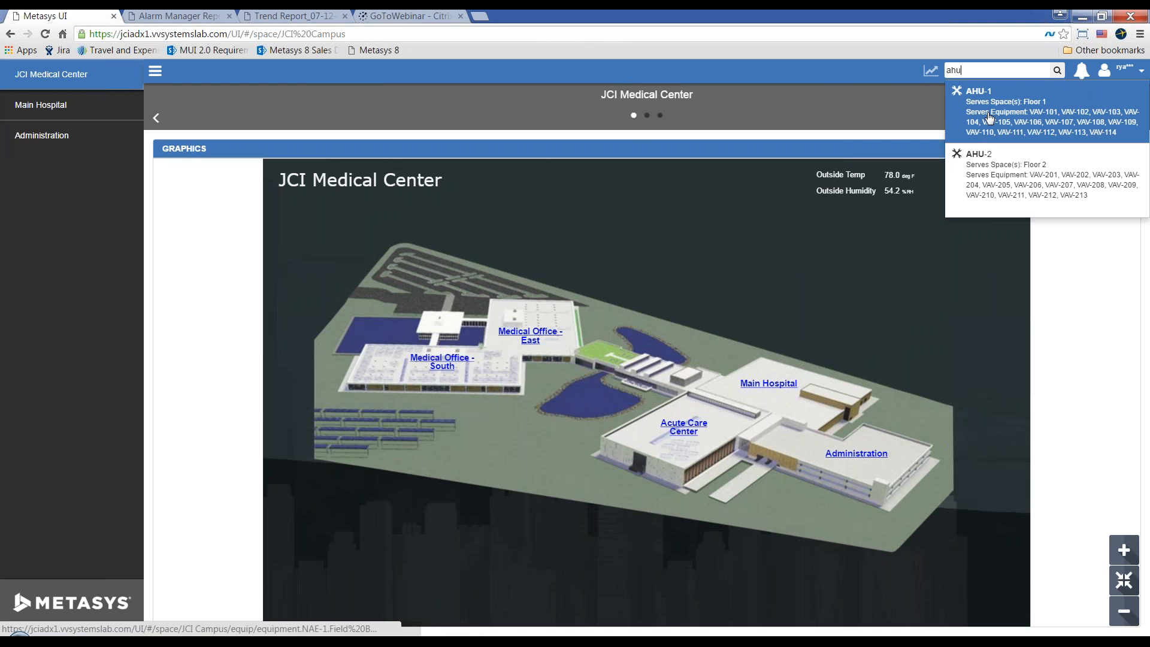
left_click(990, 118)
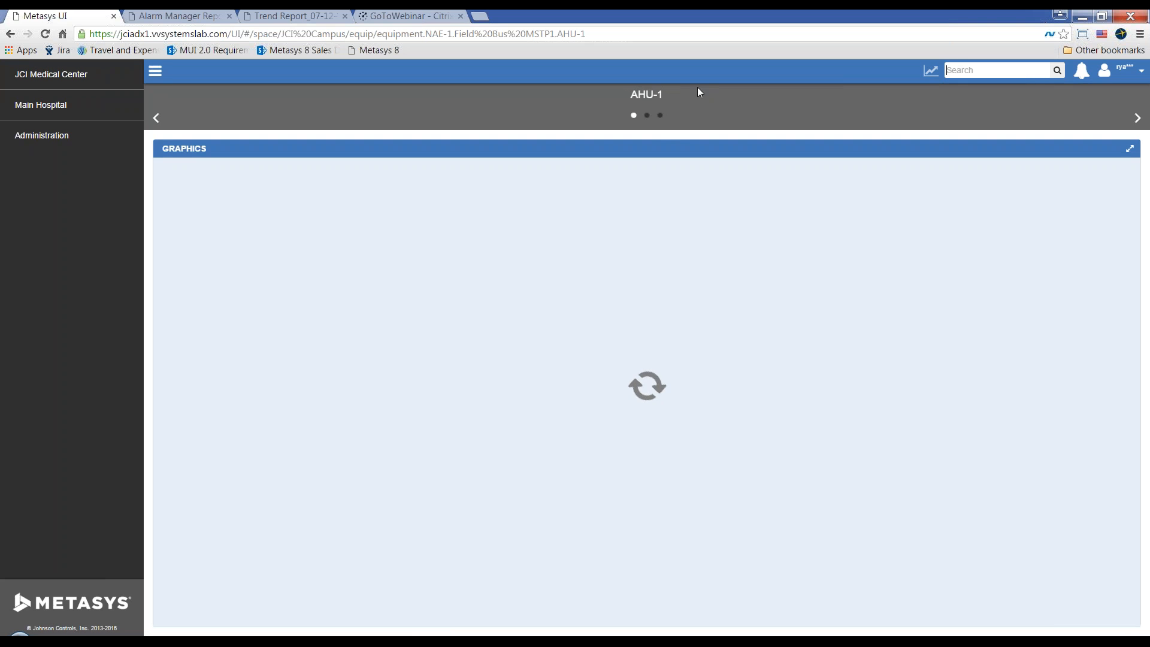
left_click(660, 117)
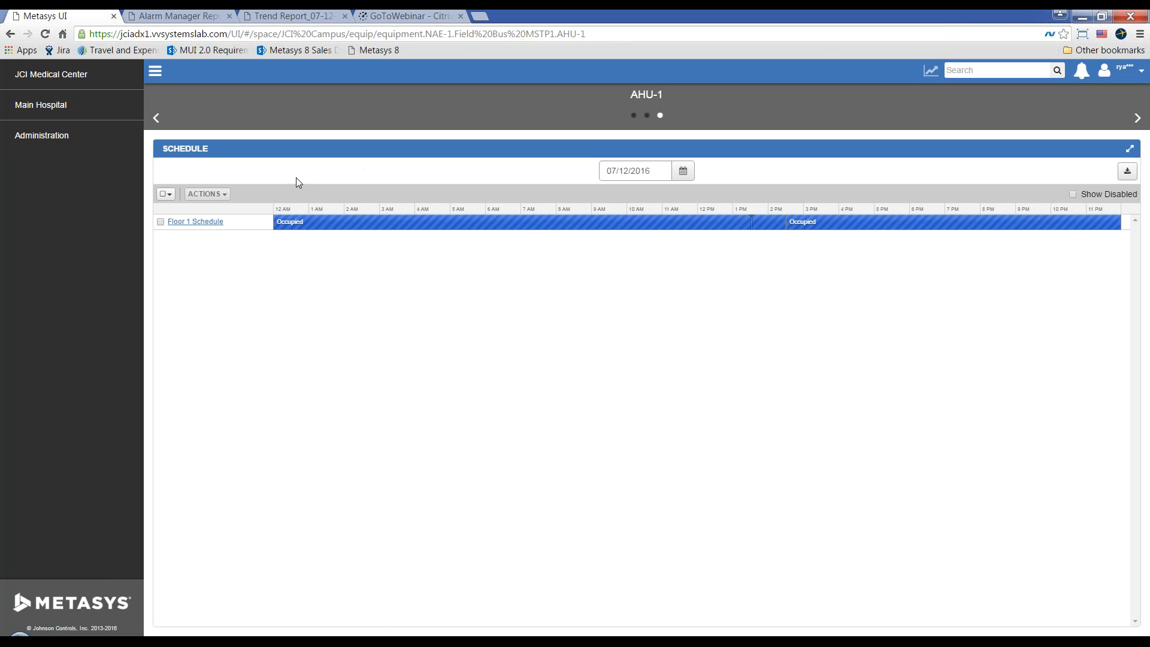
Step: Open the Floor 1 Schedule and look over its weekly calendar and the exceptions below it
left_click(193, 222)
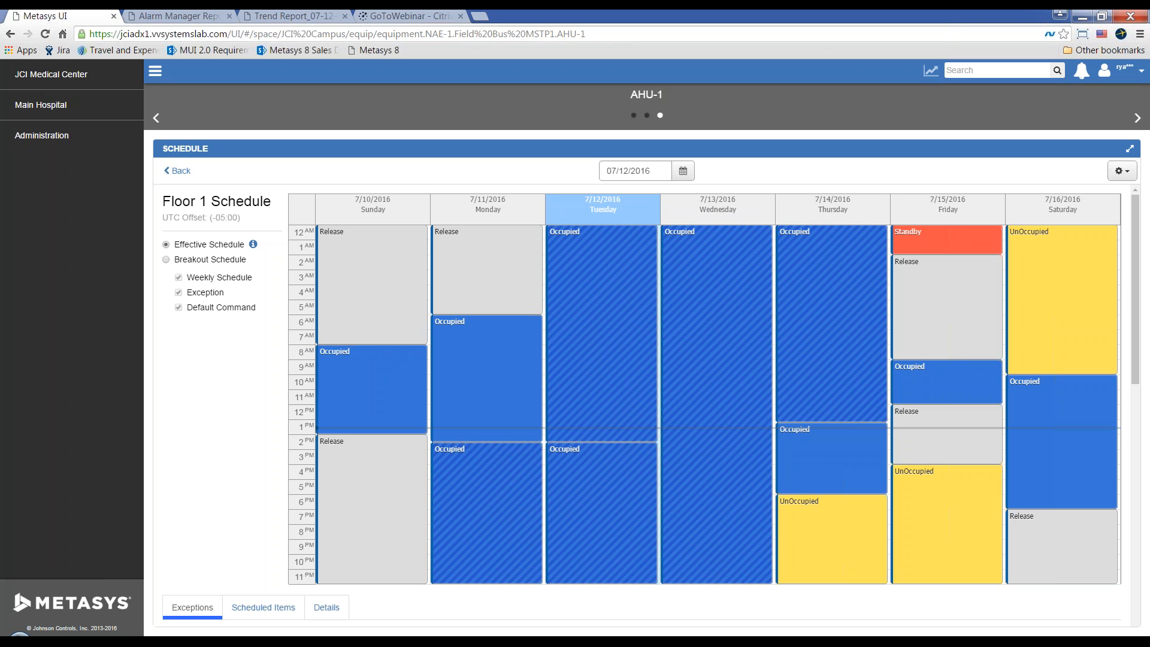
scroll(352, 354, "down", 3)
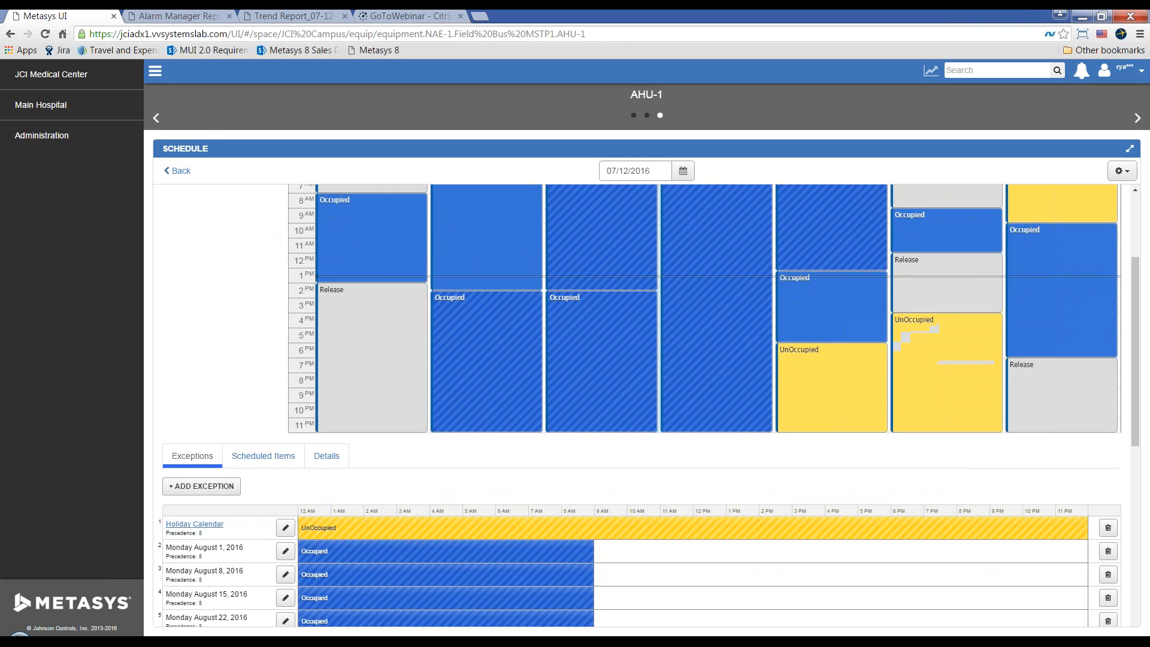
scroll(377, 488, "up", 1)
scroll(624, 287, "up", 2)
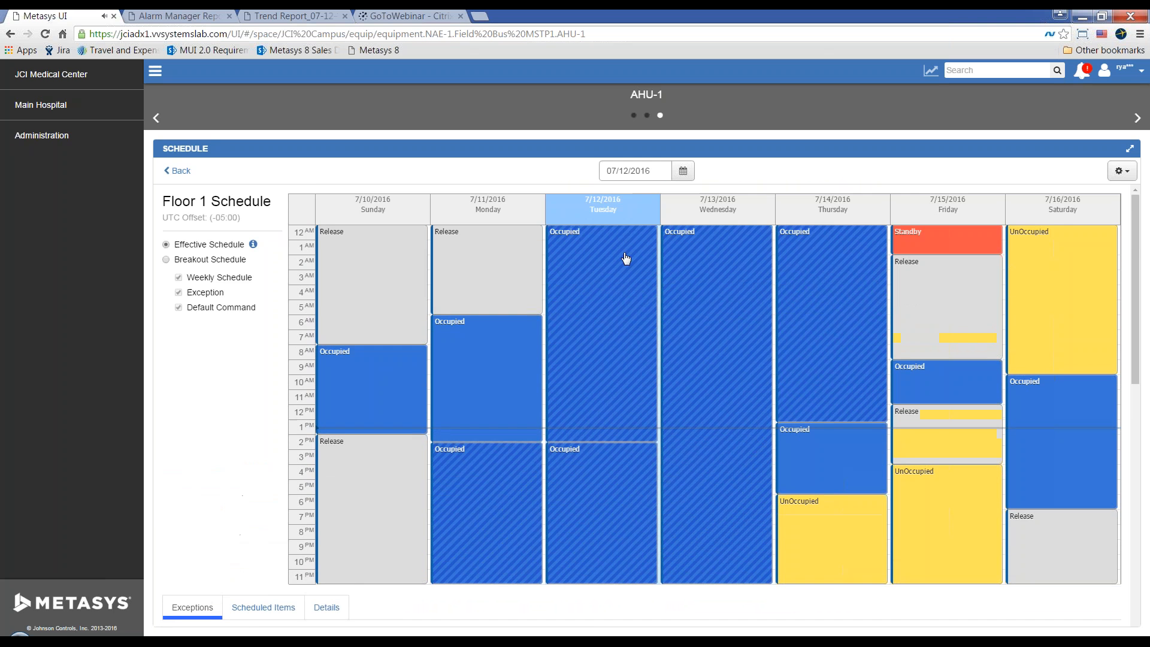
Step: Open the Holiday Calendar from the Floor 1 Schedule's exceptions to review its dates, and close it without changes
scroll(620, 290, "down", 3)
scroll(219, 486, "down", 1)
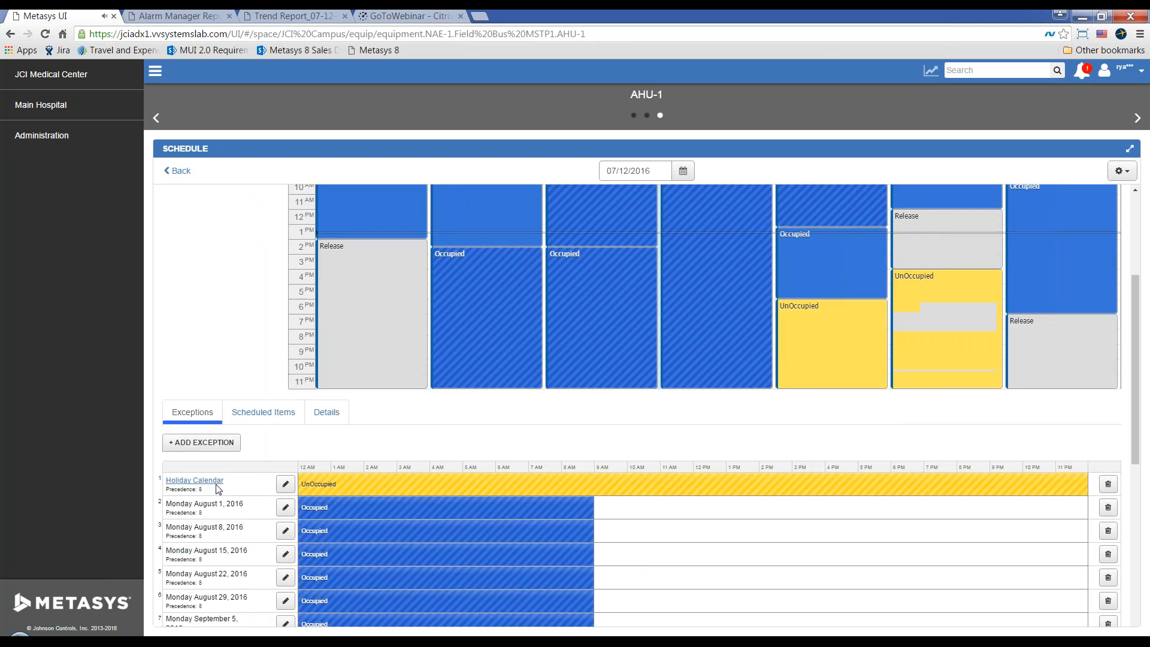
left_click(198, 480)
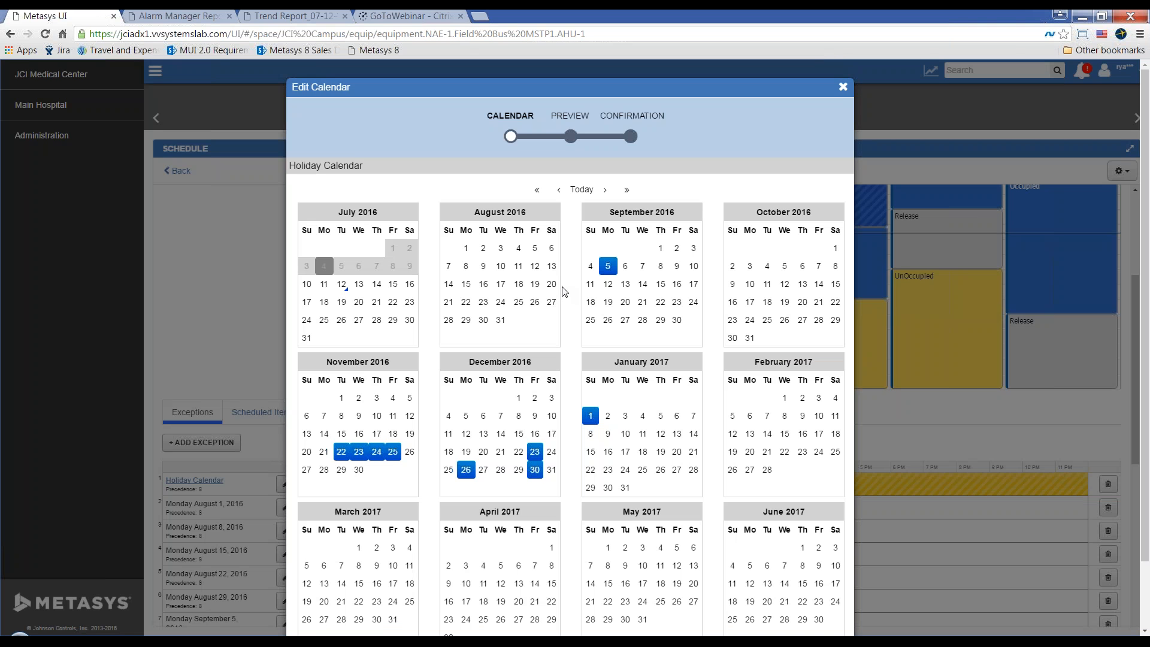
left_click(843, 88)
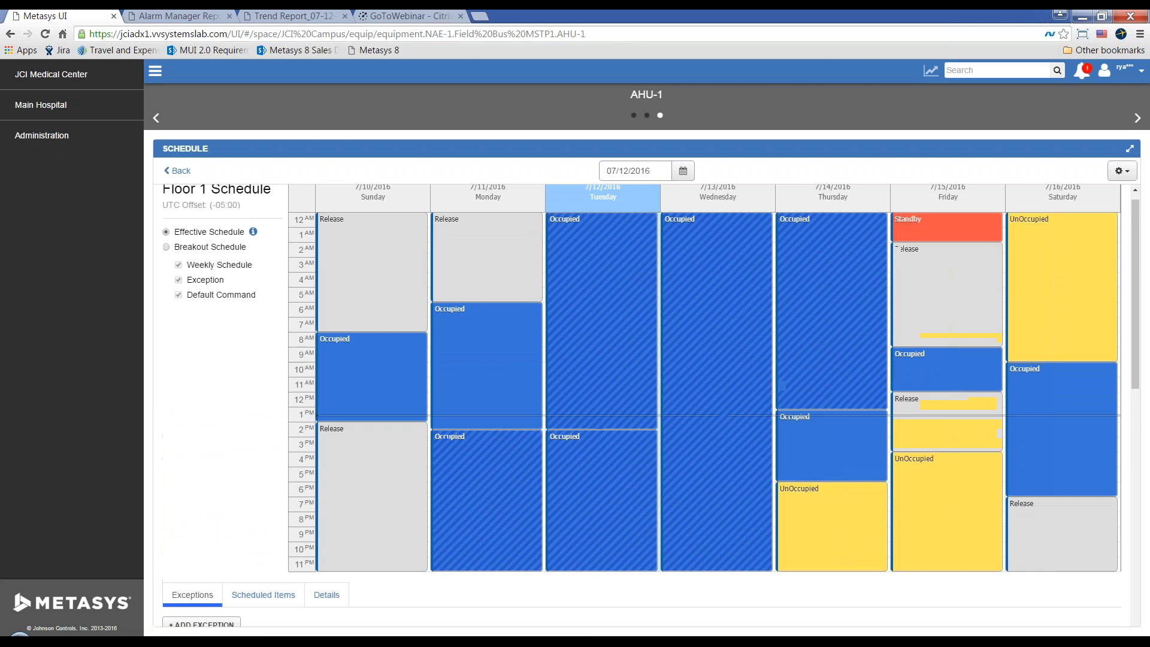
Step: Open Monday's Occupied event in the weekly schedule editor to review its settings, and cancel without changes
left_click(506, 352)
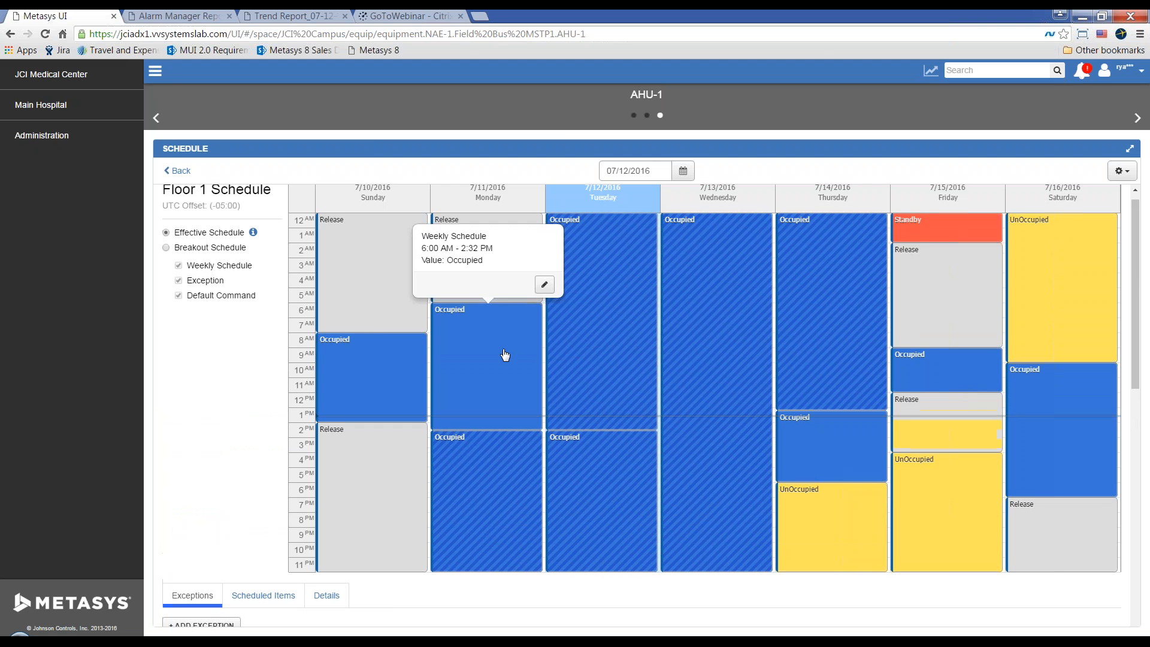
left_click(547, 283)
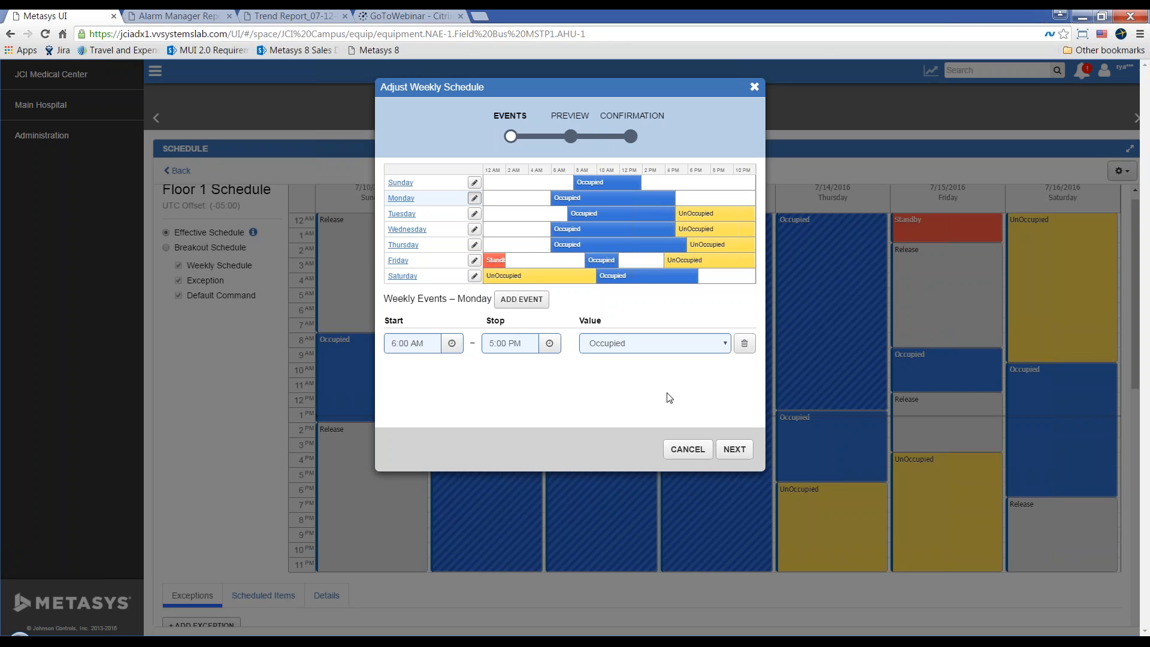
left_click(687, 451)
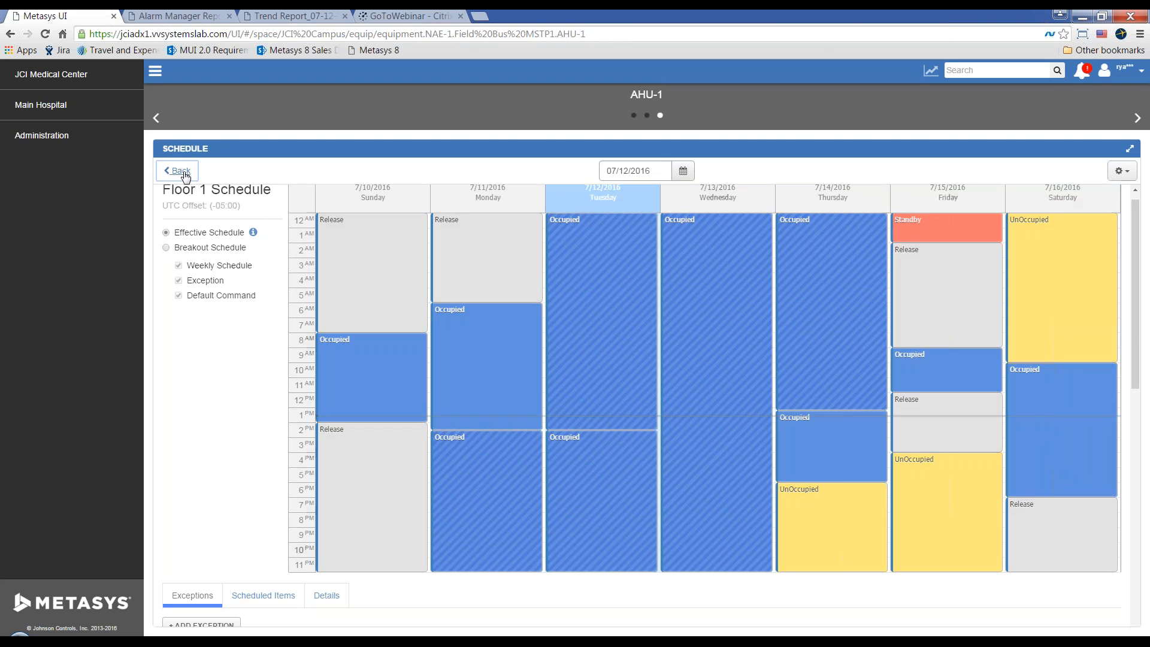
Step: Leave the Floor 1 Schedule and return to the Schedule dashboard of JCI Medical Center
left_click(178, 171)
left_click(111, 84)
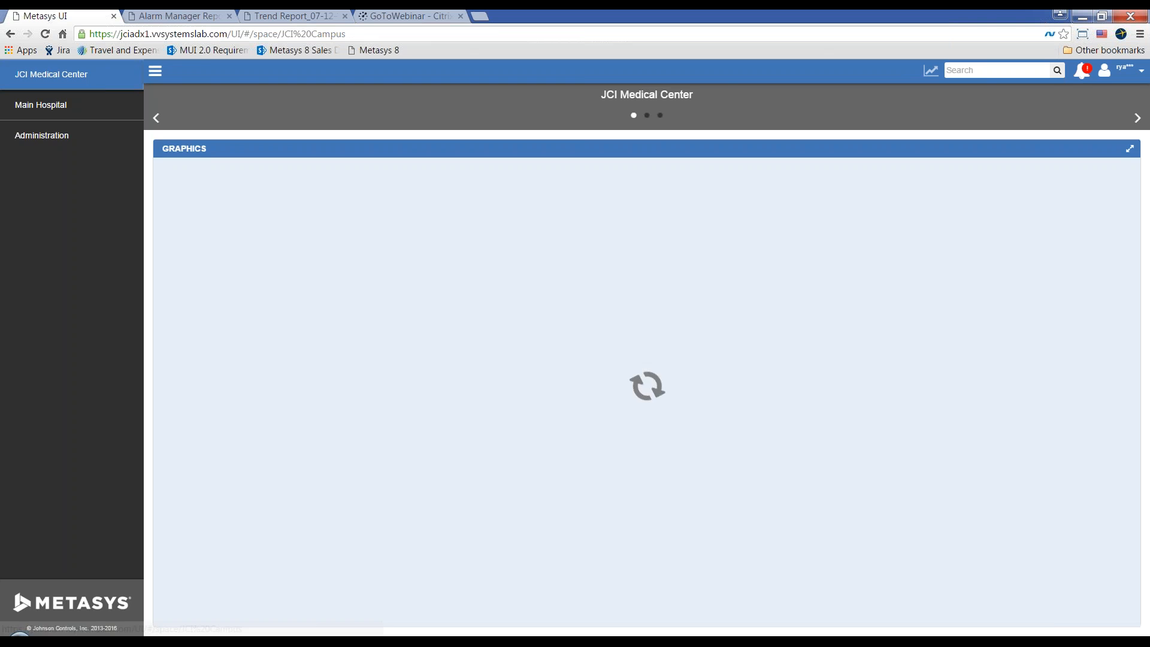
left_click(662, 119)
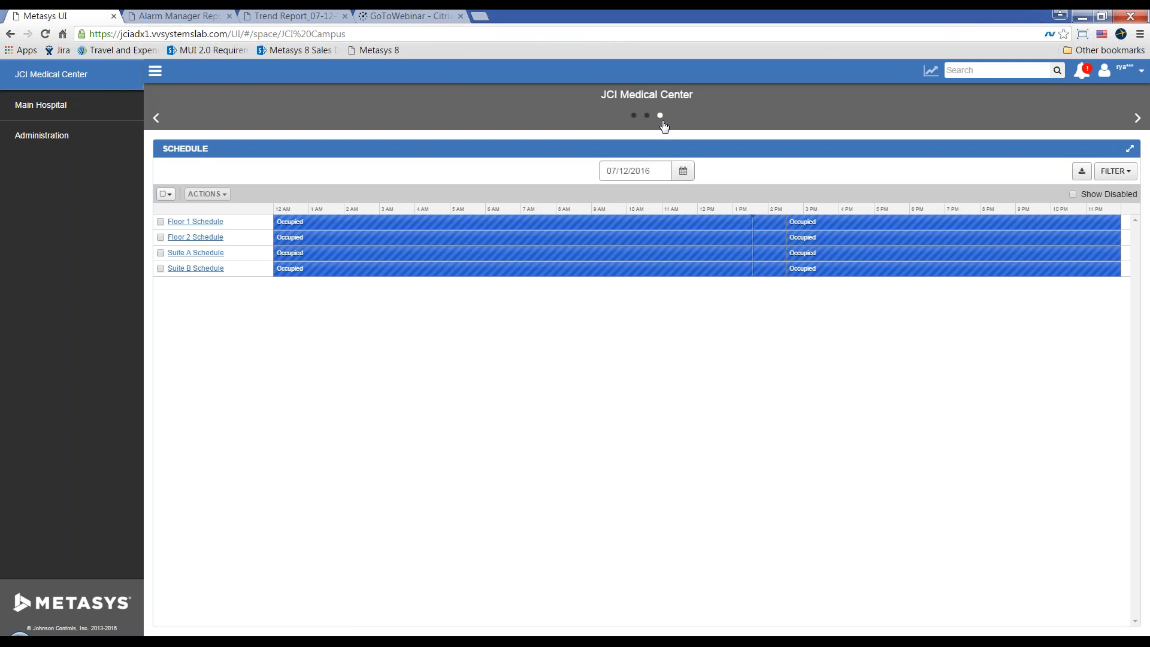
Step: Select all listed schedules and review which bulk actions are available for them
left_click(166, 194)
left_click(177, 230)
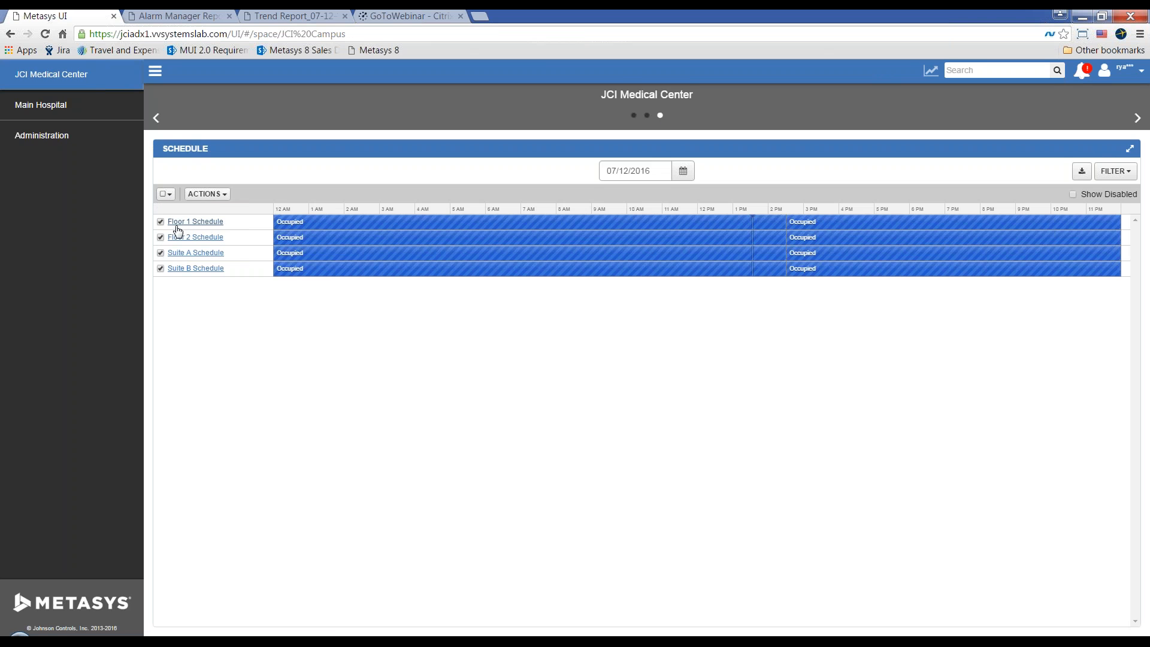
left_click(216, 194)
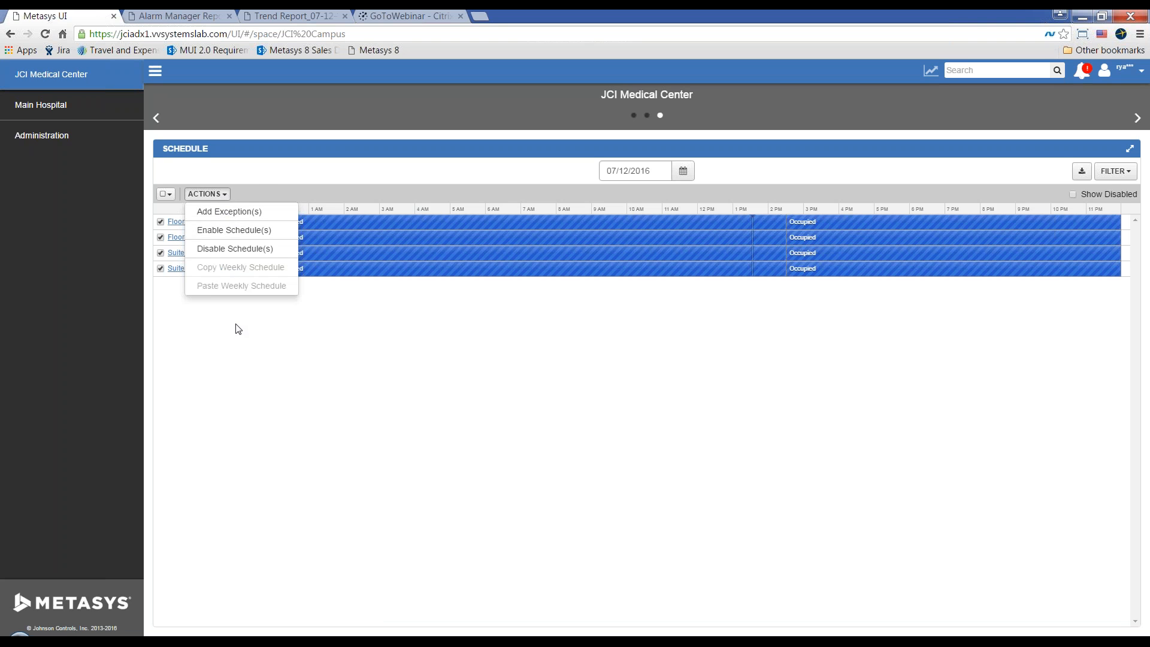
Step: Keep only the Floor 1 Schedule selected and copy its weekly schedule
left_click(160, 237)
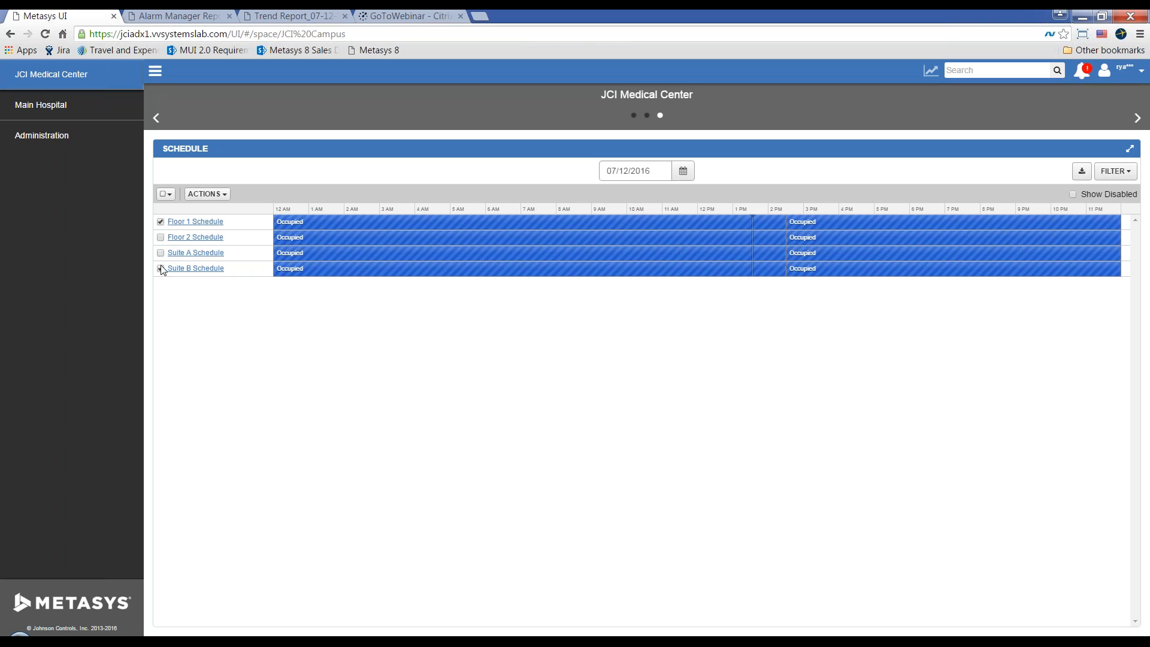
left_click(221, 196)
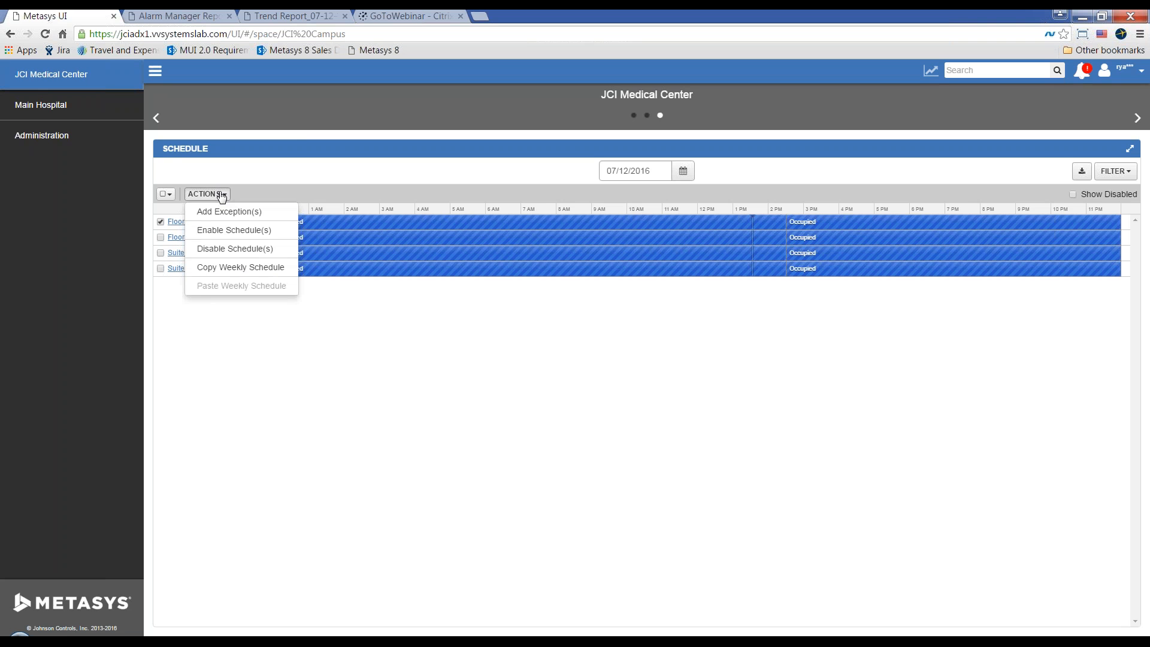
left_click(248, 276)
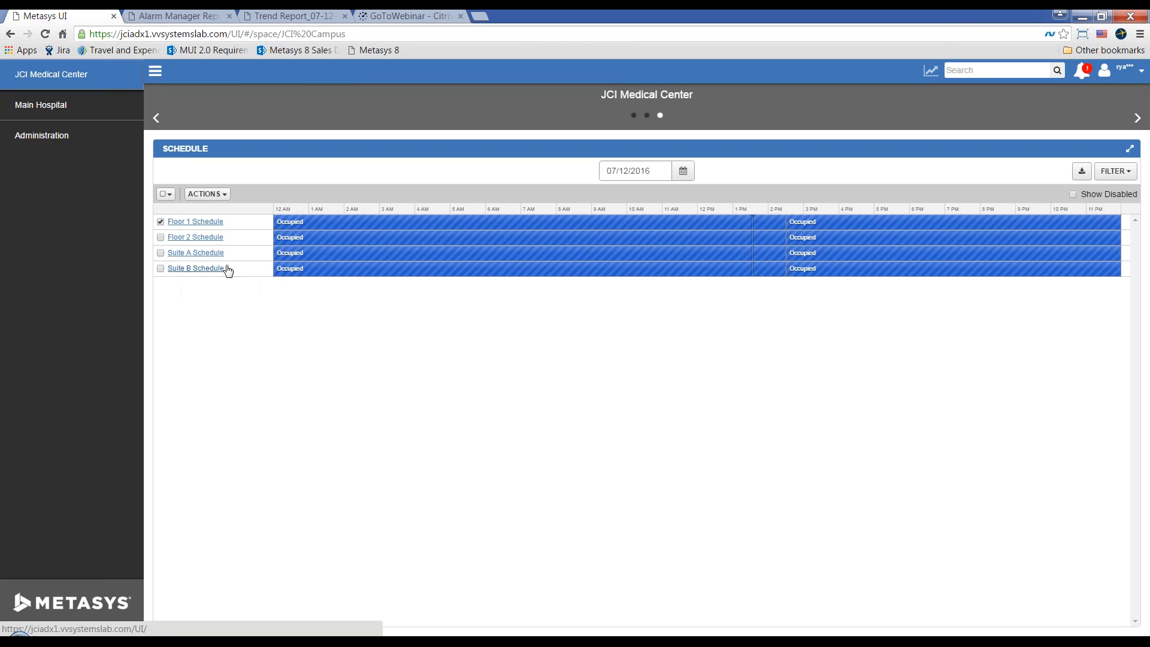
Step: Select only the Floor 2, Suite A and Suite B schedules, start pasting the copied weekly schedule to them, and cancel the paste
left_click(160, 222)
left_click(160, 237)
left_click(161, 253)
left_click(161, 268)
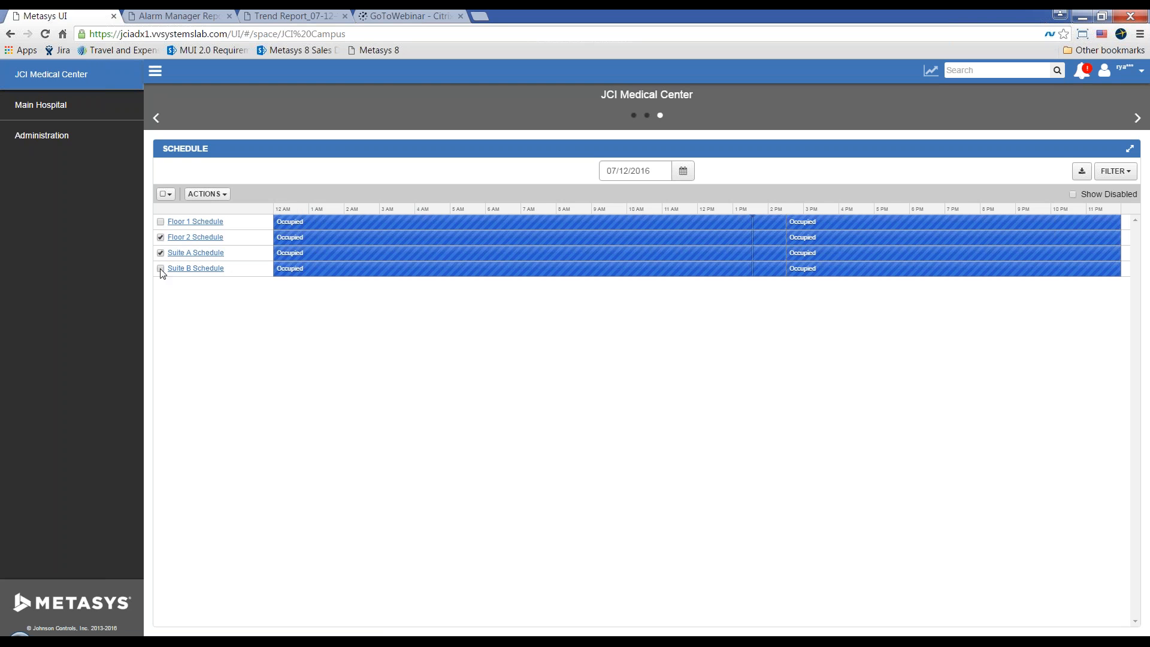
left_click(207, 194)
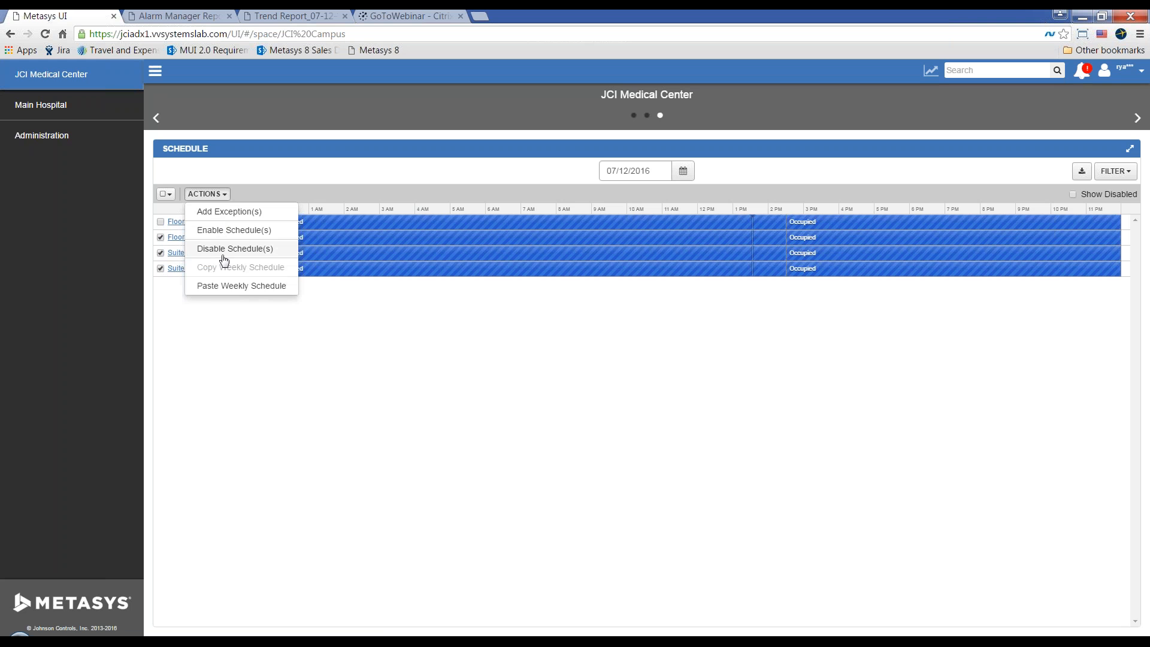
left_click(223, 287)
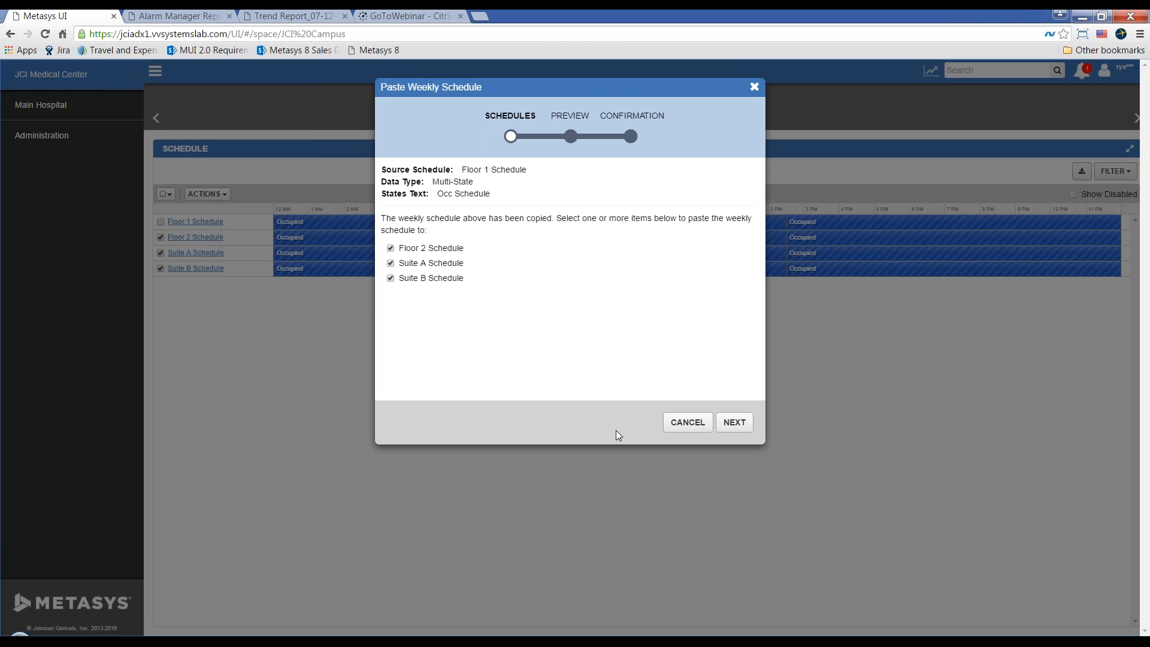
left_click(677, 430)
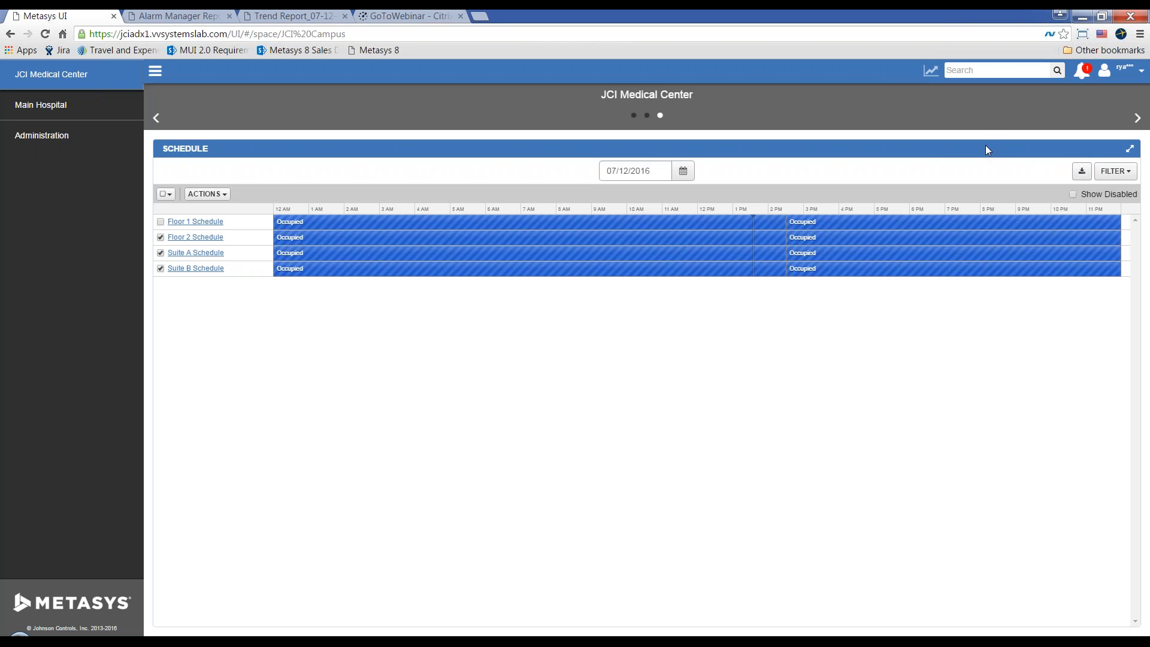
Step: Open User Authorization, select the signed-in user's account, and expand Main Hospital to review its space permissions
left_click(1127, 73)
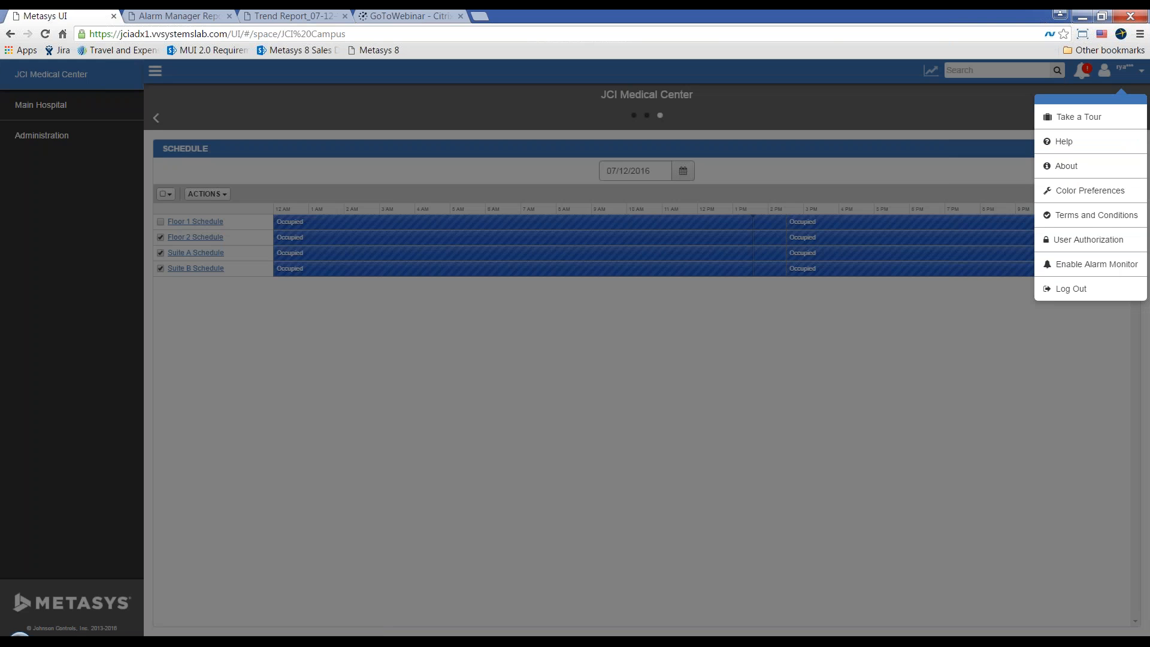
left_click(1077, 240)
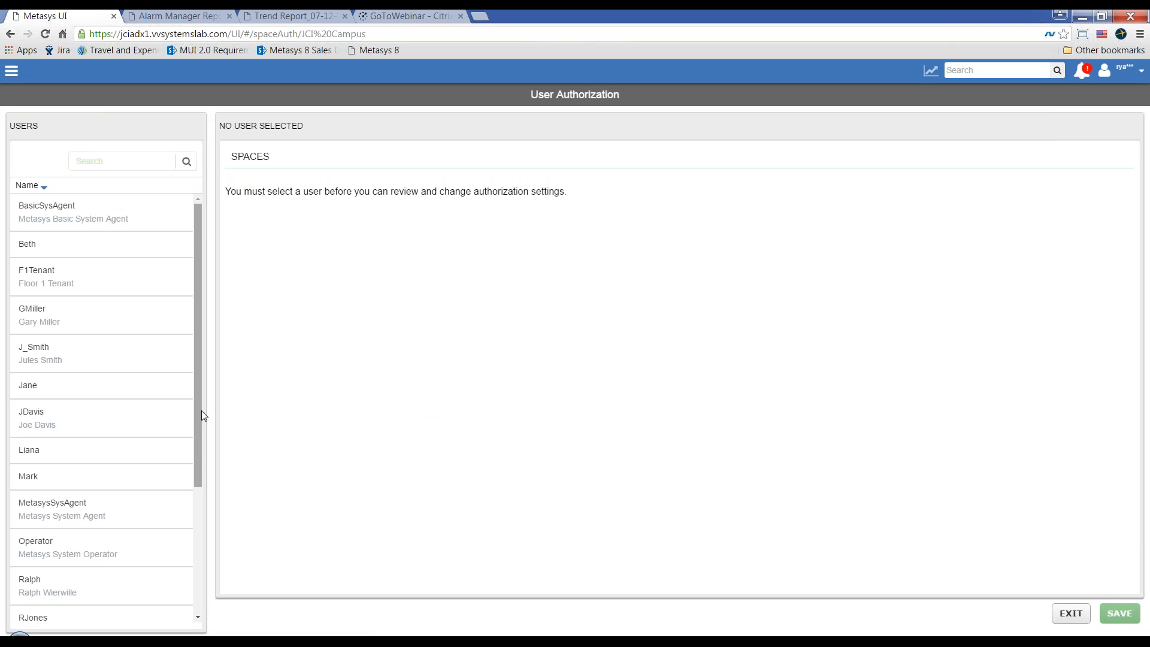
left_click_drag(199, 417, 195, 508)
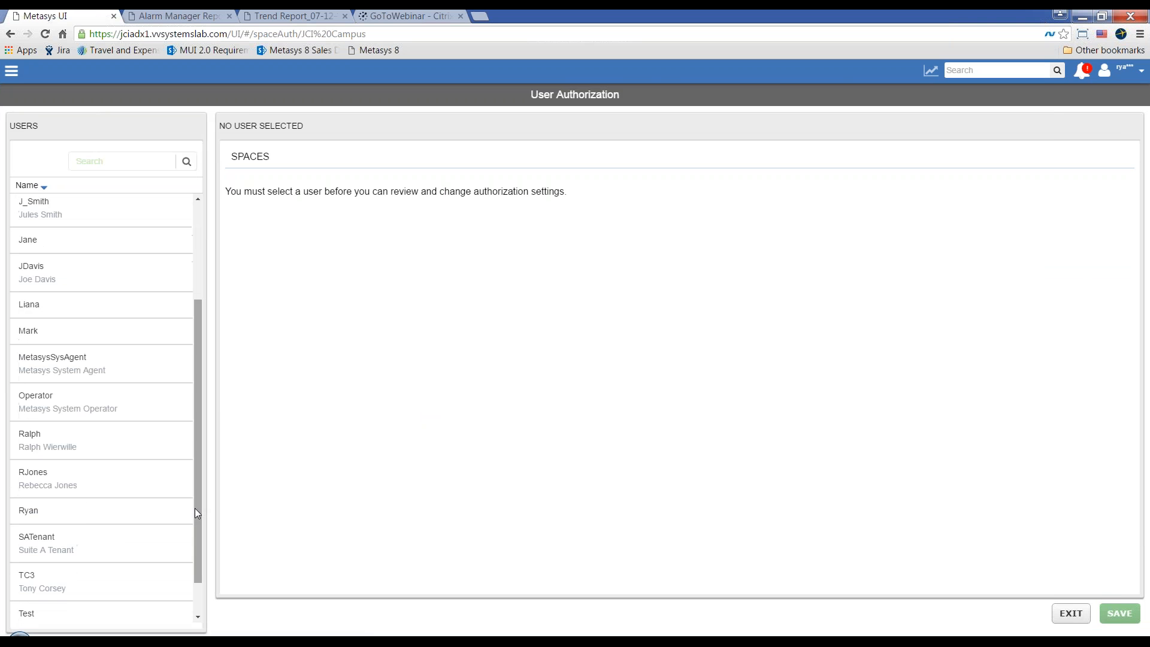
left_click(87, 519)
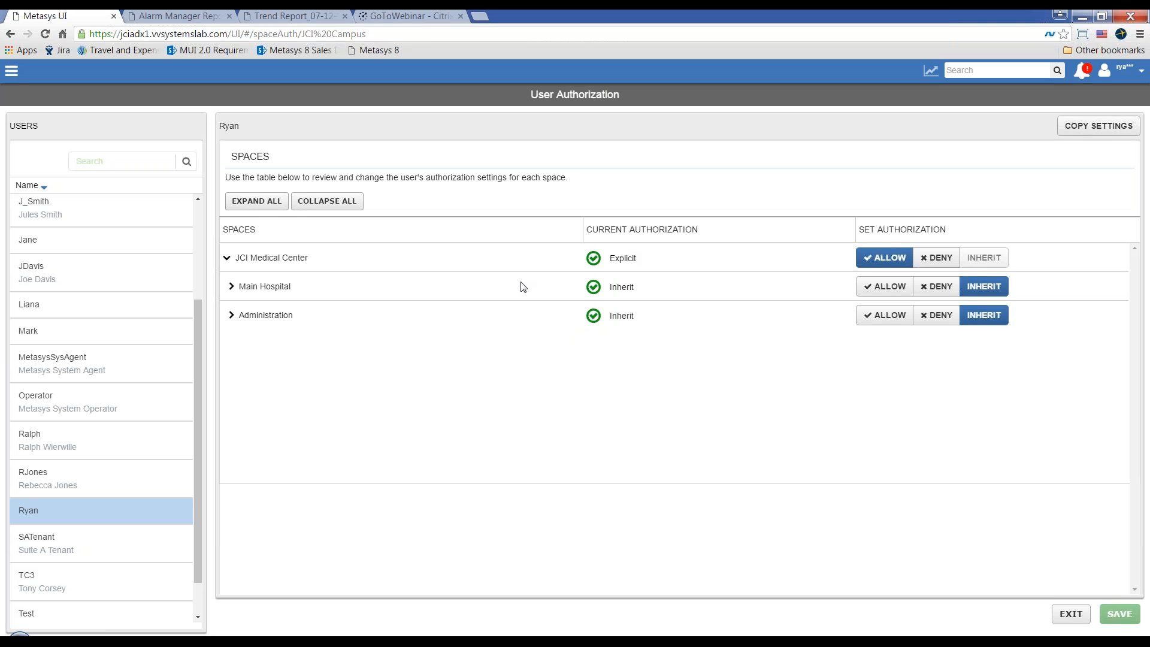
left_click(237, 293)
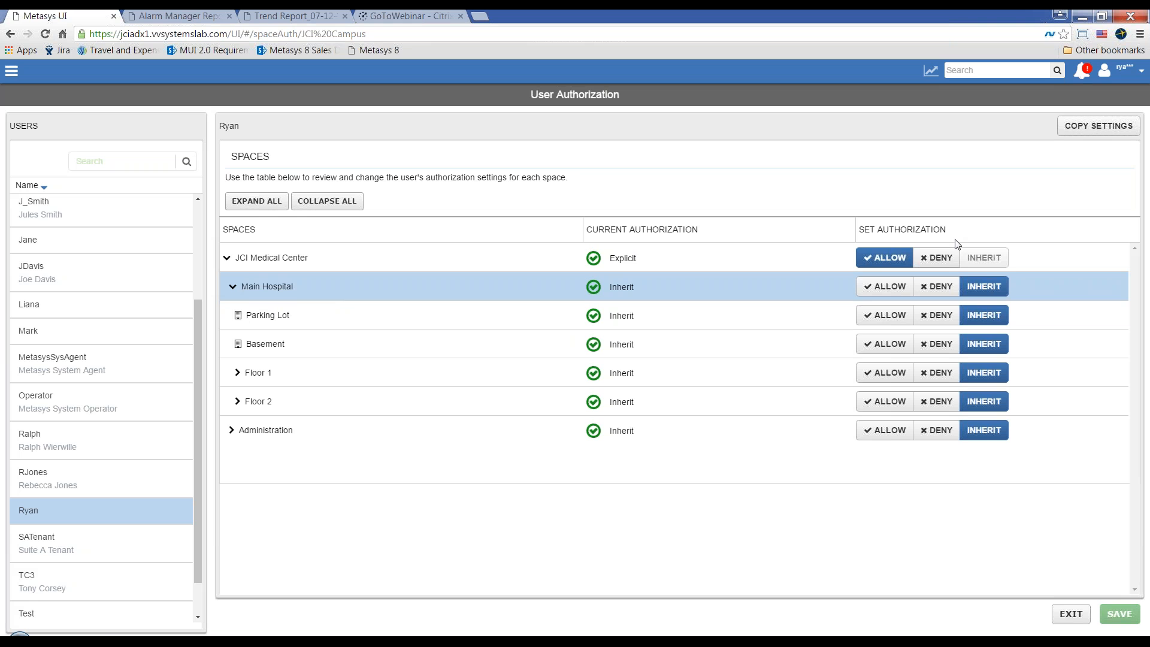
Step: Set the selected user's authorization to Deny for JCI Medical Center and Allow for Administration, and exit discarding the changes
left_click(939, 258)
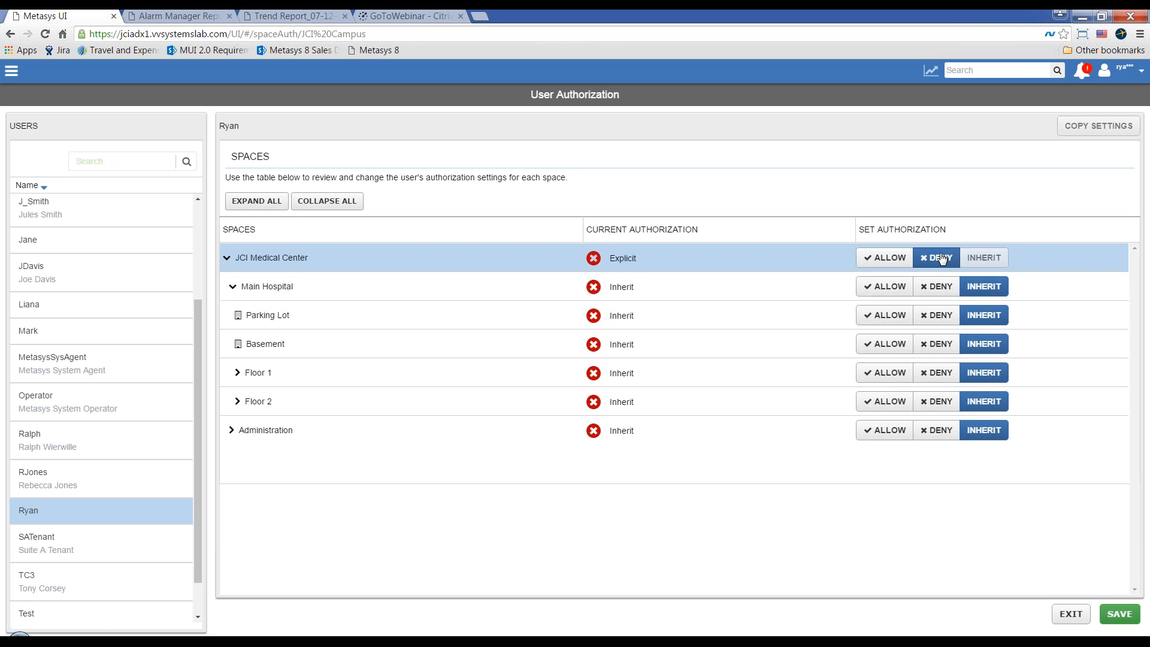
left_click(889, 435)
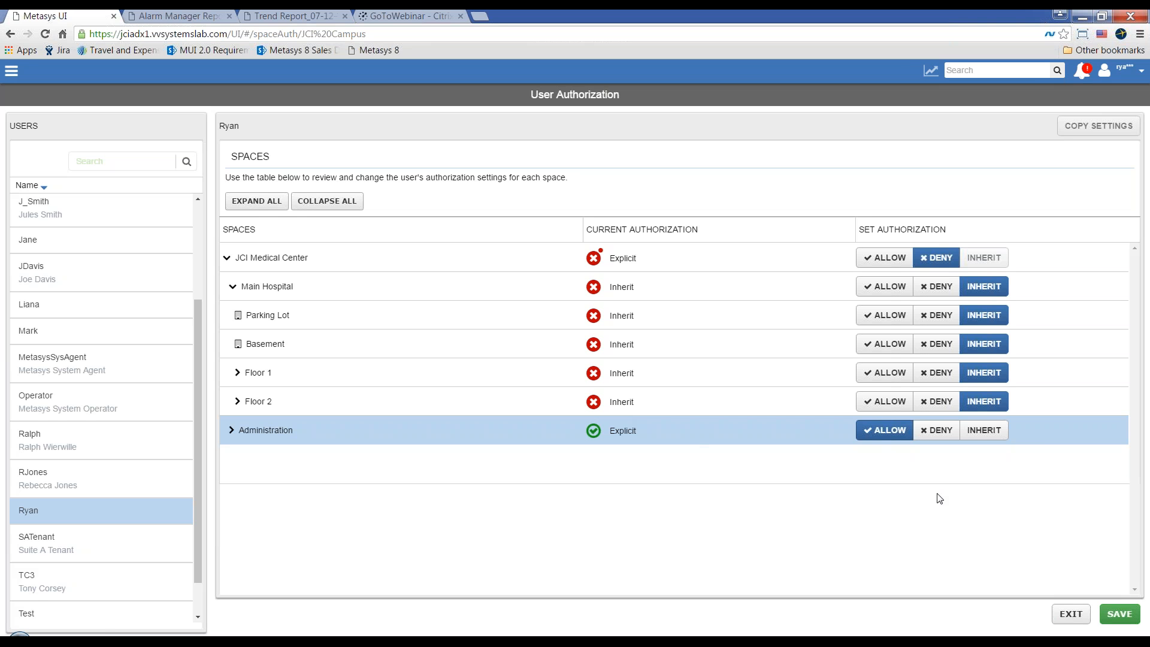
left_click(1071, 613)
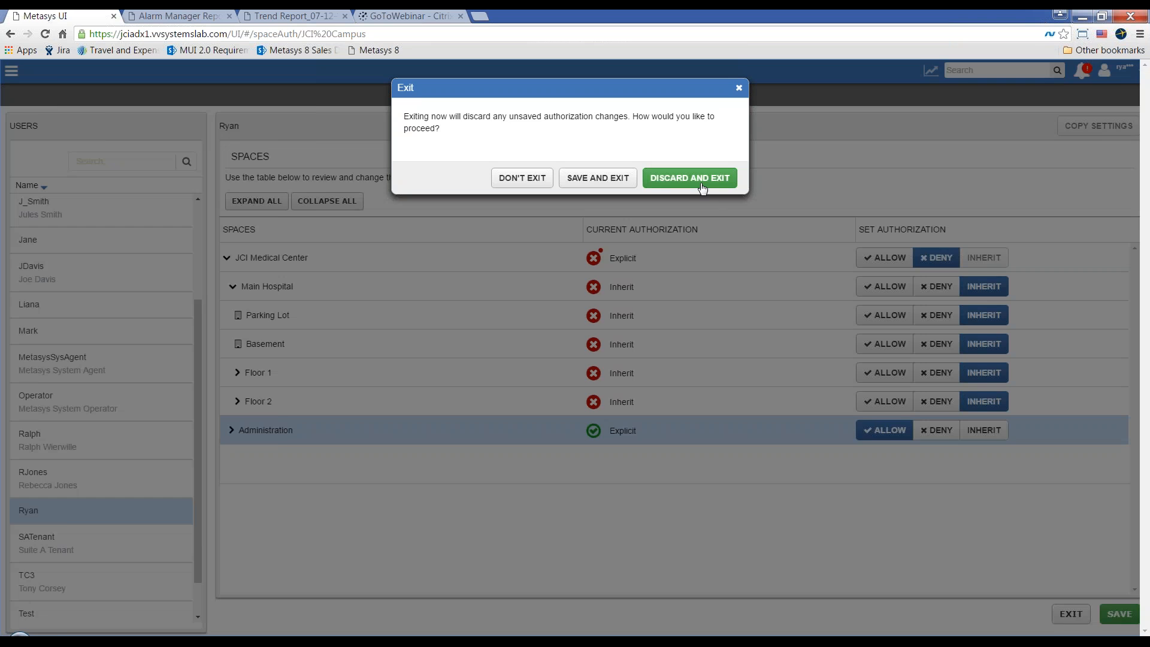
left_click(702, 185)
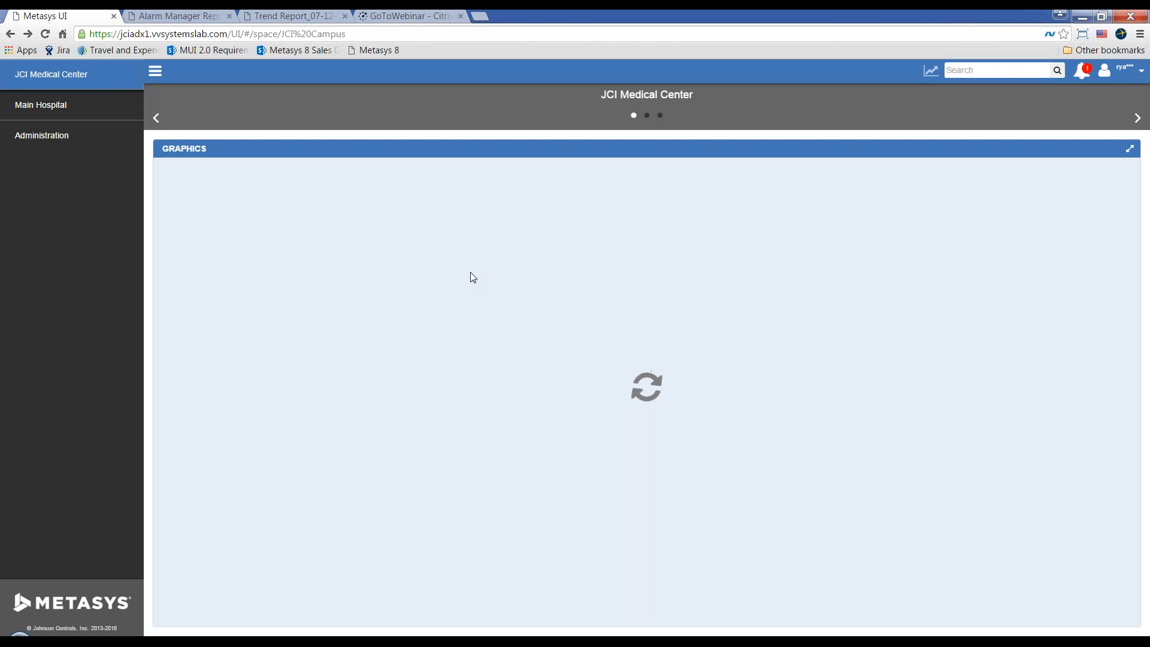